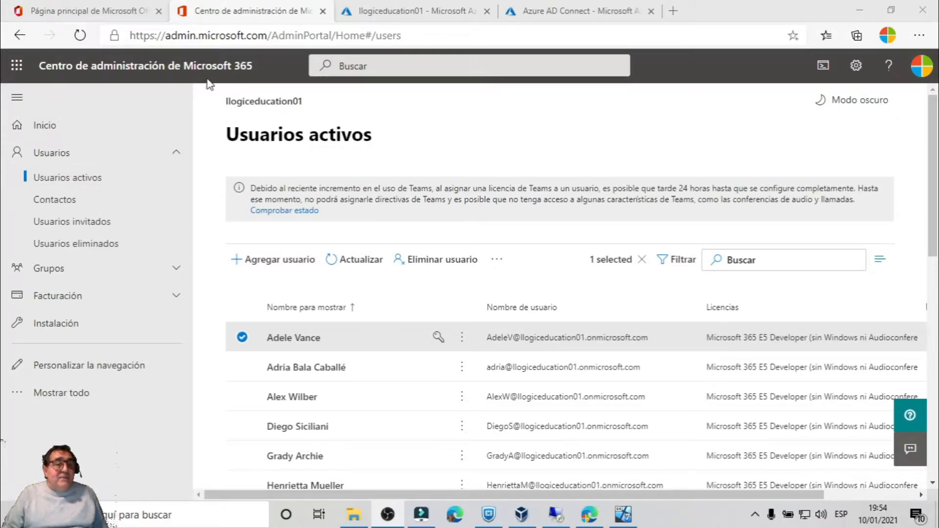
Step: Look through the active users list in the Microsoft 365 admin center
{"action": "scroll", "coordinate": [372, 391], "scroll_direction": "down", "scroll_amount": 3}
{"action": "scroll", "coordinate": [384, 390], "scroll_direction": "down", "scroll_amount": 2}
{"action": "scroll", "coordinate": [383, 389], "scroll_direction": "up", "scroll_amount": 5}
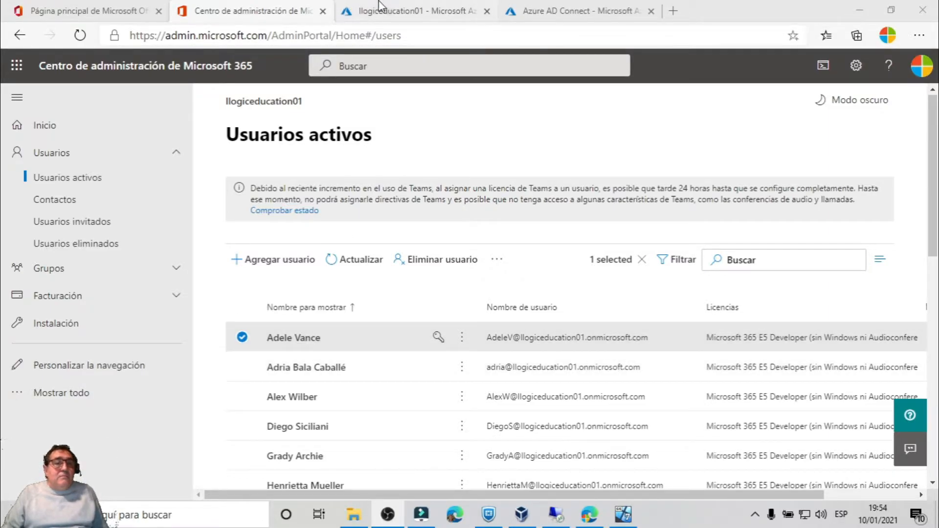
Step: Open the list of all users in the llogiceducation01 Azure Active Directory tenant and look through its accounts
{"action": "left_click", "coordinate": [402, 14]}
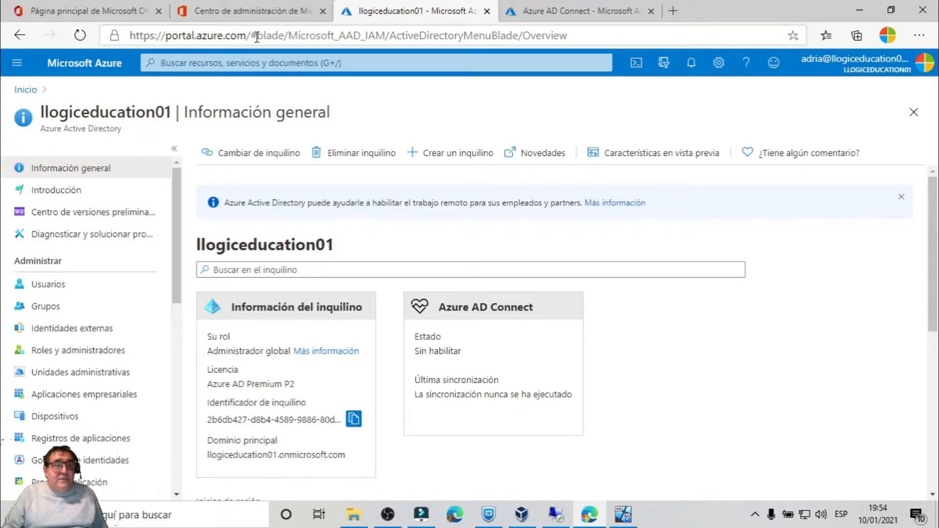
{"action": "left_click", "coordinate": [47, 293]}
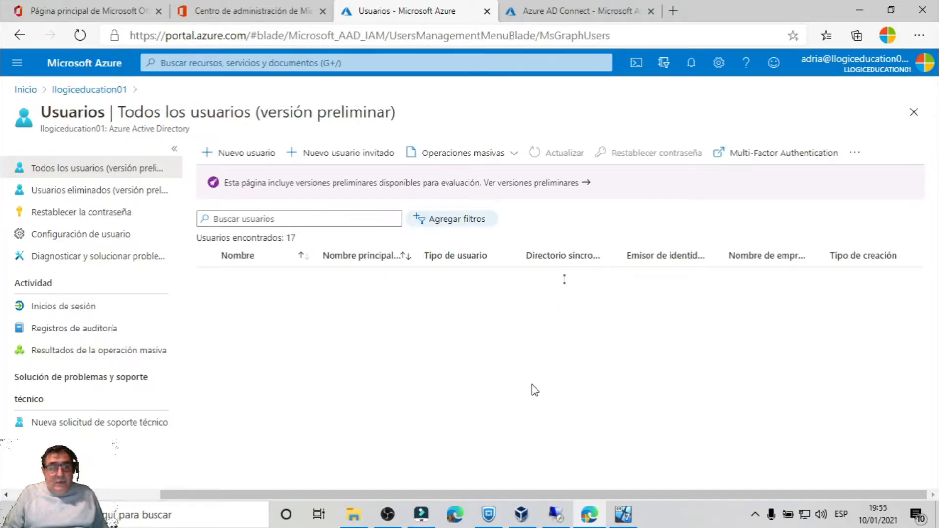
{"action": "scroll", "coordinate": [474, 361], "scroll_direction": "down", "scroll_amount": 1}
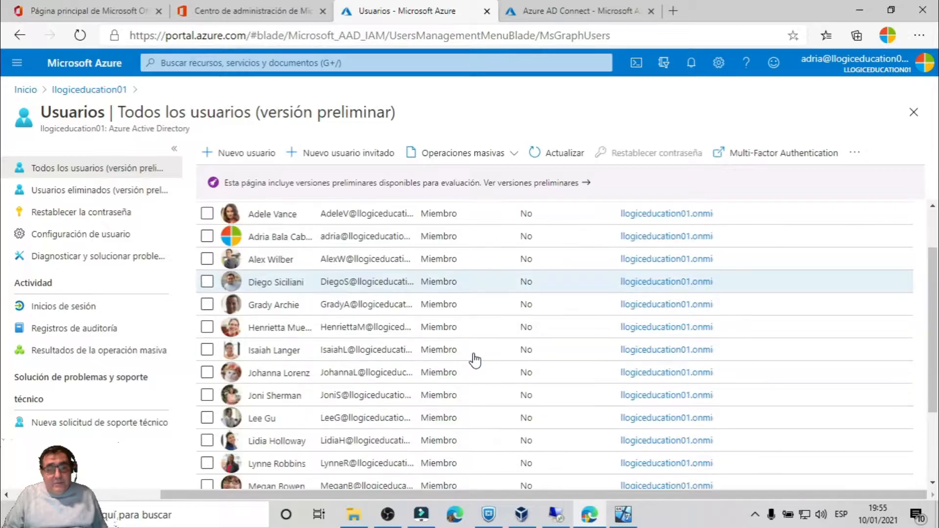
{"action": "scroll", "coordinate": [474, 361], "scroll_direction": "down", "scroll_amount": 2}
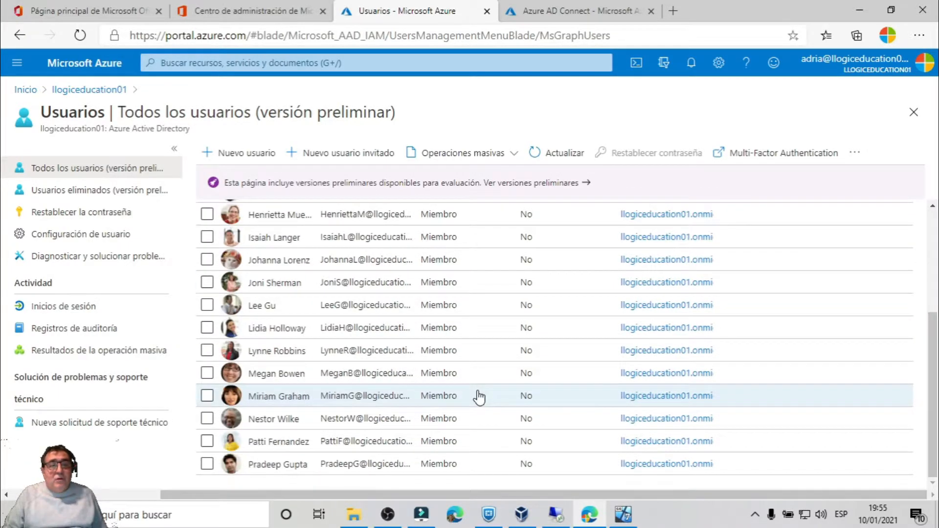
{"action": "scroll", "coordinate": [478, 397], "scroll_direction": "up", "scroll_amount": 3}
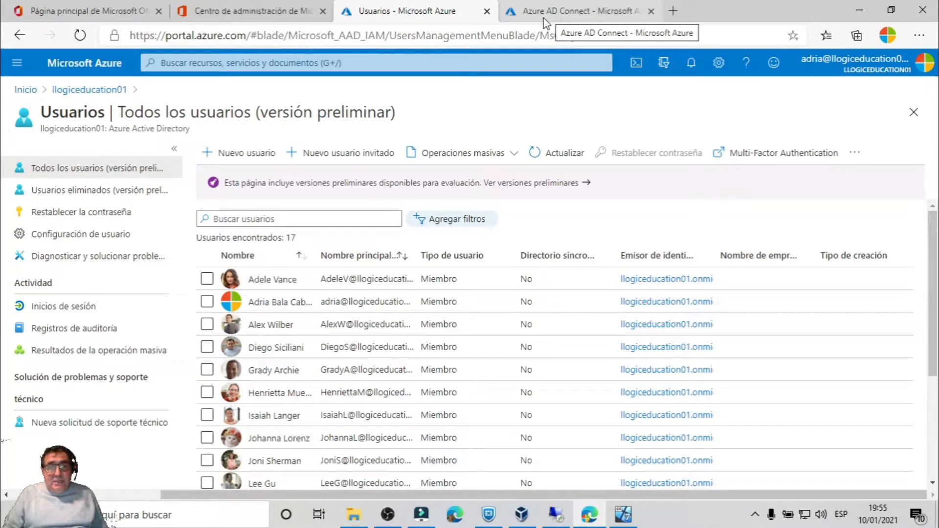
Step: Review the Azure AD Connect page, checking the synchronization and user sign-in sections
{"action": "left_click", "coordinate": [555, 20]}
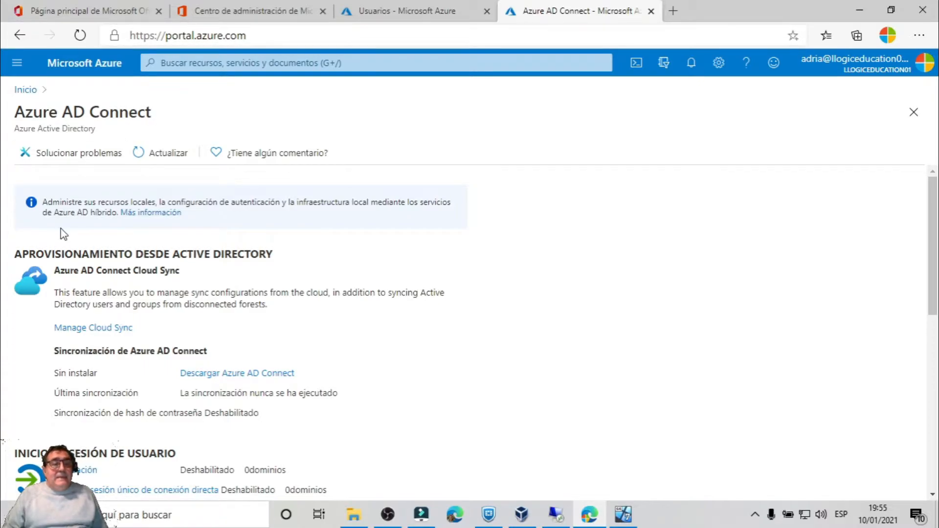
{"action": "scroll", "coordinate": [62, 233], "scroll_direction": "down", "scroll_amount": 3}
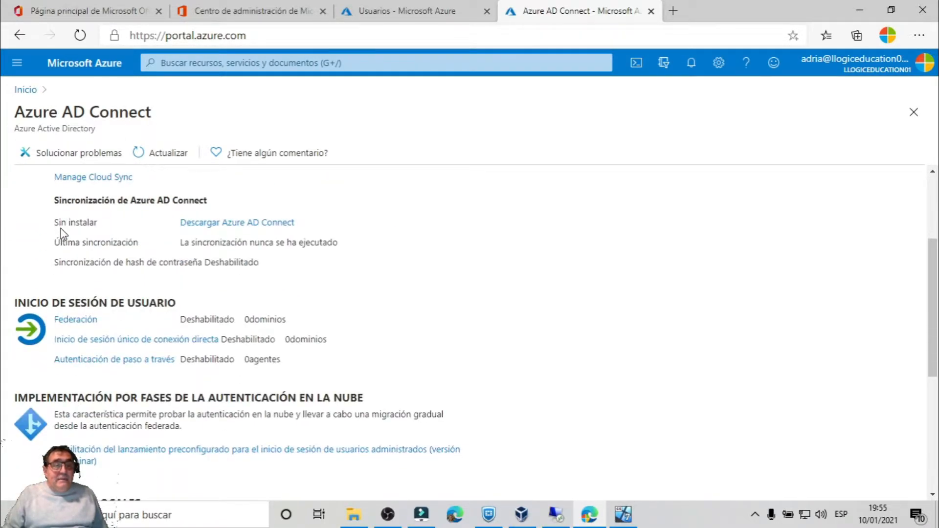
{"action": "scroll", "coordinate": [62, 235], "scroll_direction": "up", "scroll_amount": 2}
{"action": "scroll", "coordinate": [62, 234], "scroll_direction": "down", "scroll_amount": 1}
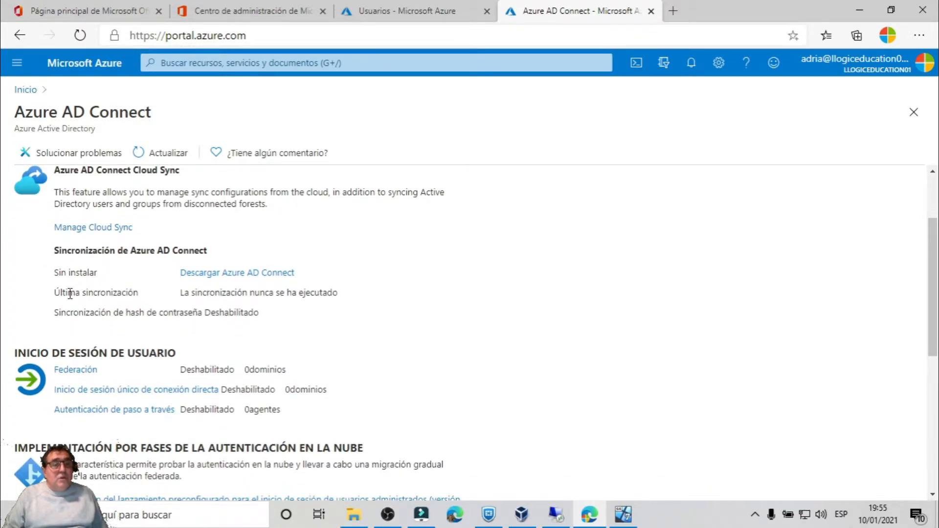
{"action": "scroll", "coordinate": [70, 293], "scroll_direction": "down", "scroll_amount": 2}
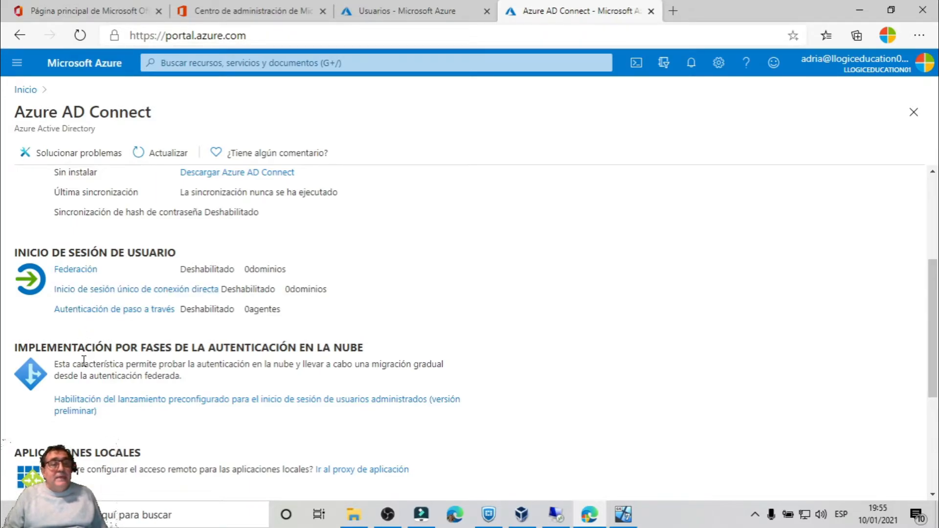
{"action": "scroll", "coordinate": [83, 361], "scroll_direction": "up", "scroll_amount": 1}
{"action": "scroll", "coordinate": [84, 361], "scroll_direction": "up", "scroll_amount": 4}
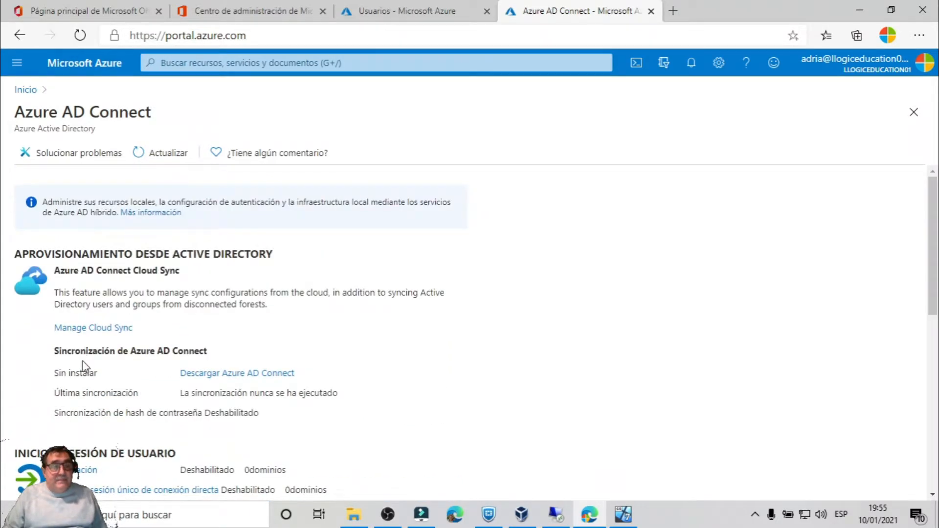
Step: Return to the Microsoft 365 admin center and open its home page
{"action": "left_click", "coordinate": [269, 15]}
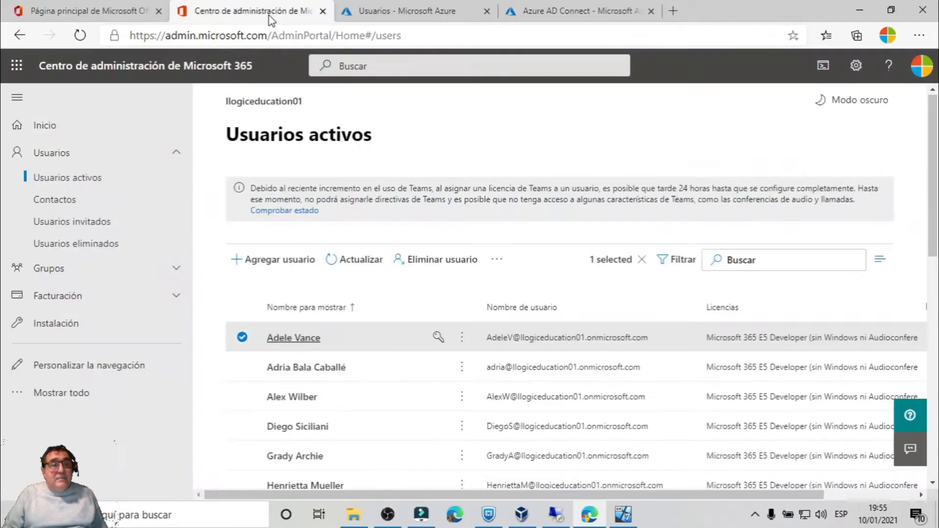
{"action": "left_click", "coordinate": [54, 133]}
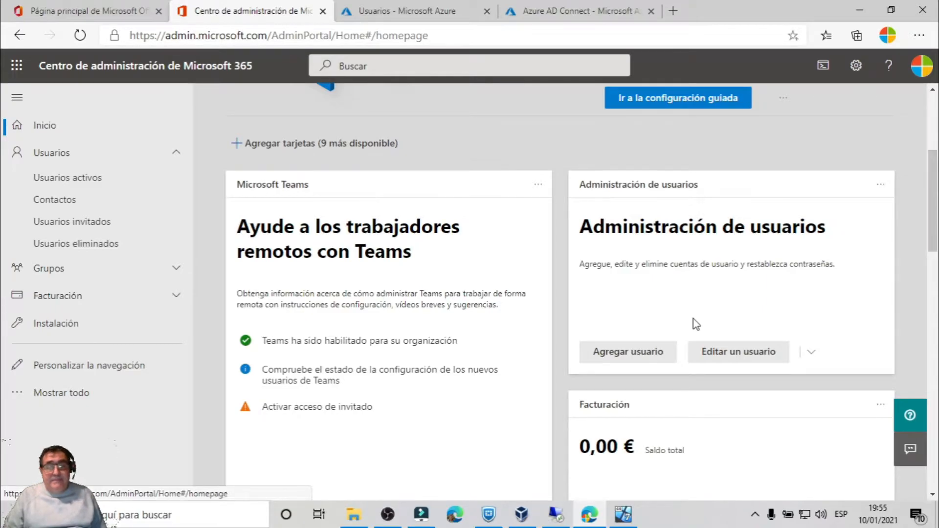
Step: Switch to the Windows Server machine, bring up a maximized Active Directory Users and Computers window and expand the llogic.local domain
{"action": "left_click", "coordinate": [626, 516]}
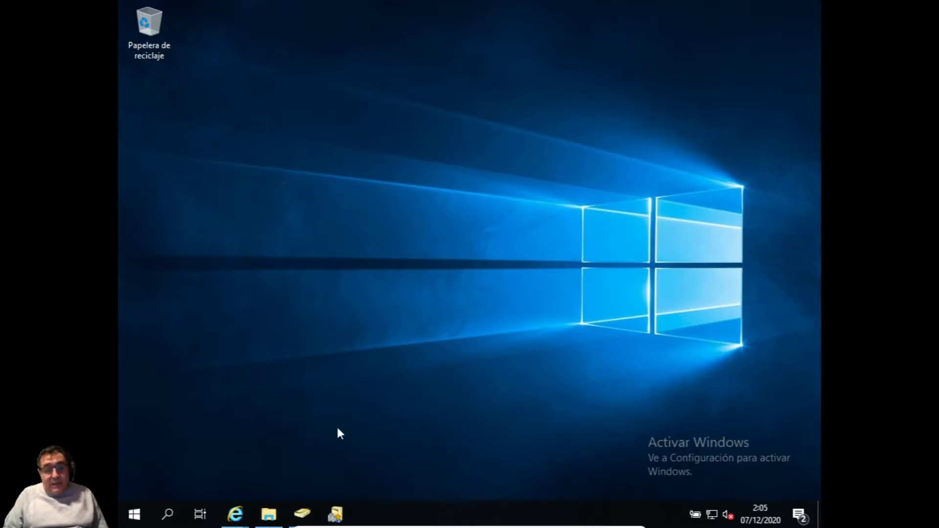
{"action": "mouse_move", "coordinate": [330, 518]}
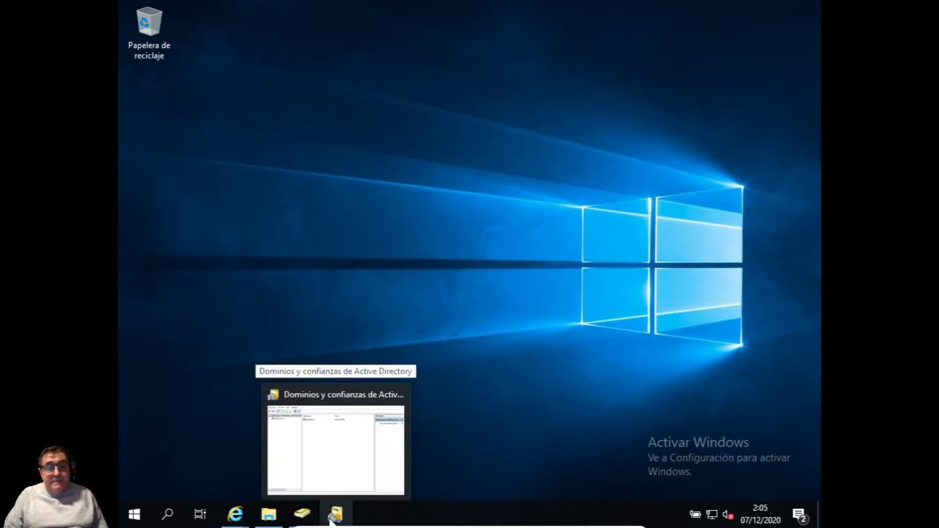
{"action": "mouse_move", "coordinate": [302, 513]}
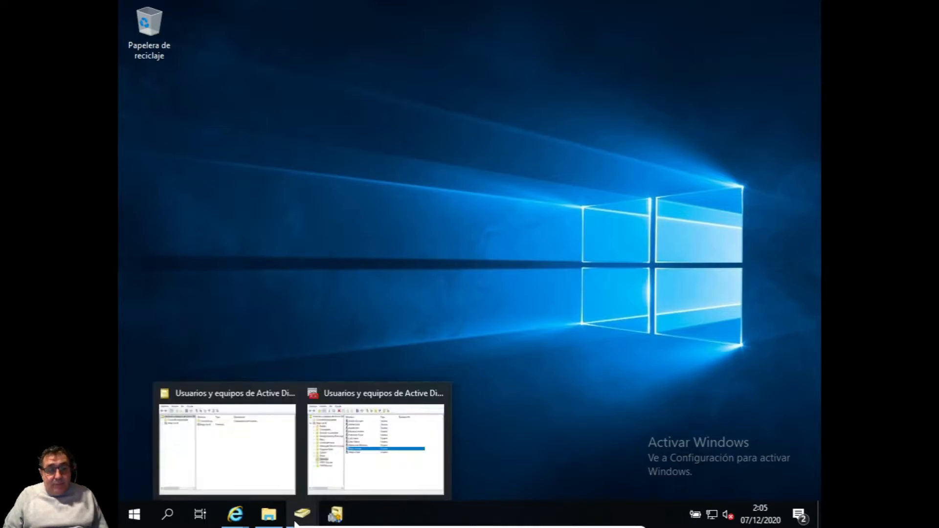
{"action": "left_click", "coordinate": [260, 471]}
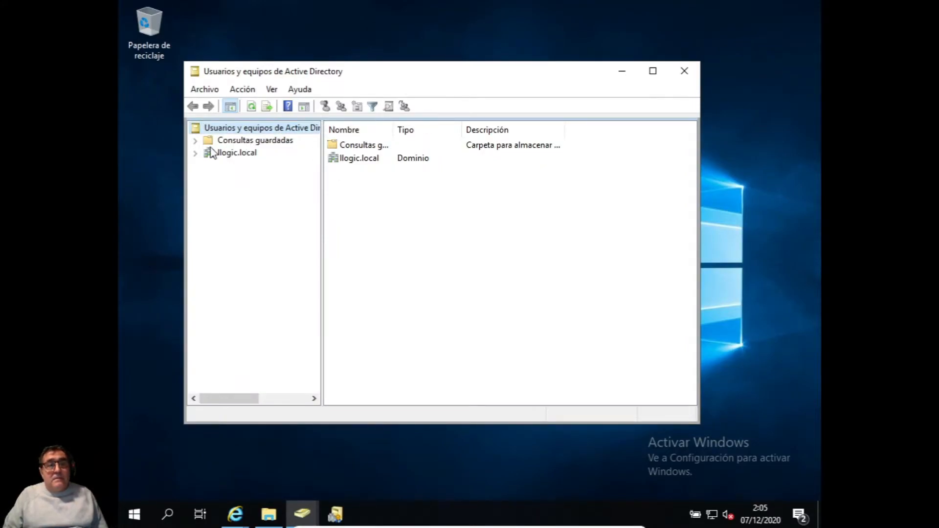
{"action": "left_click", "coordinate": [195, 154]}
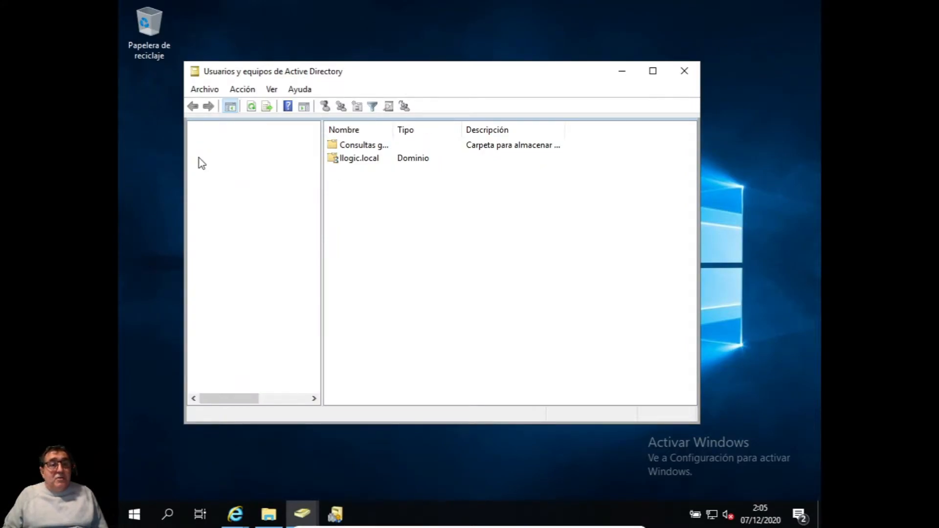
{"action": "double_click", "coordinate": [446, 79]}
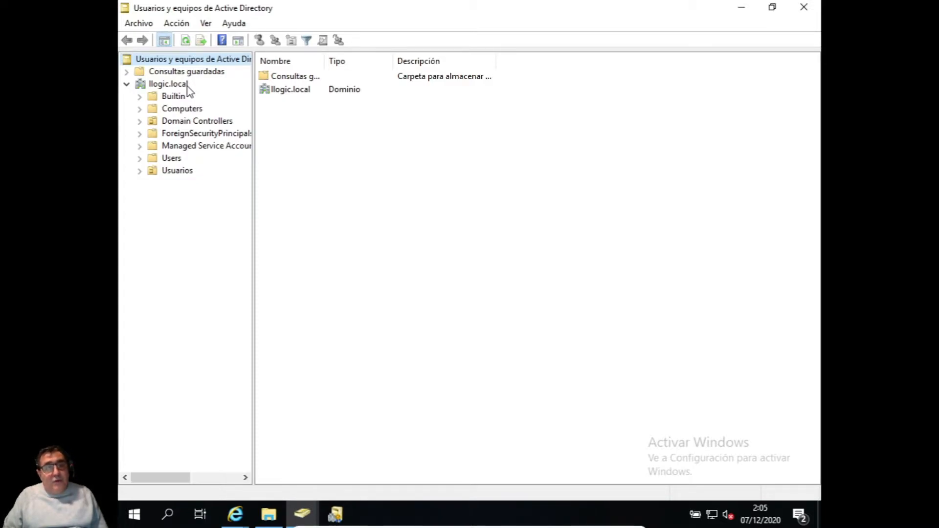
Step: List the local accounts in the Usuarios organizational unit and widen the name column to show the full names
{"action": "left_click", "coordinate": [172, 172]}
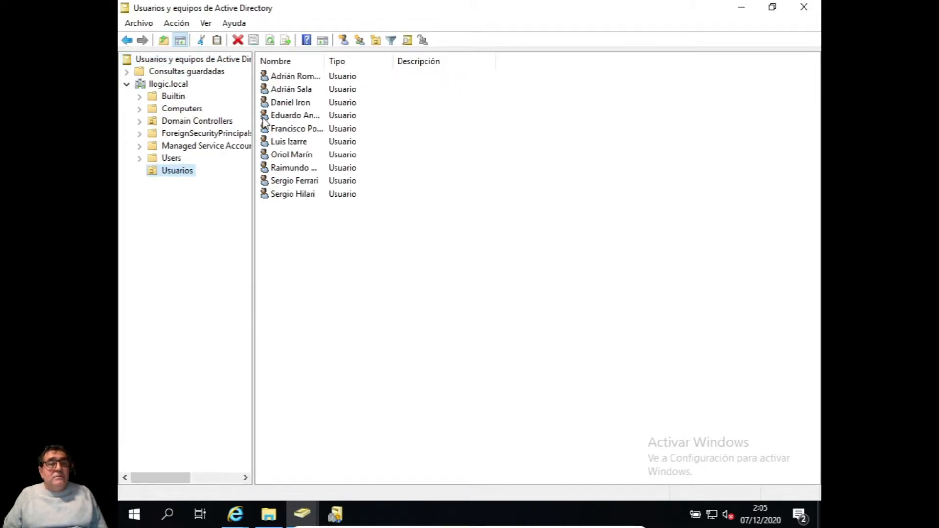
{"action": "left_click_drag", "start_coordinate": [324, 56], "coordinate": [379, 57]}
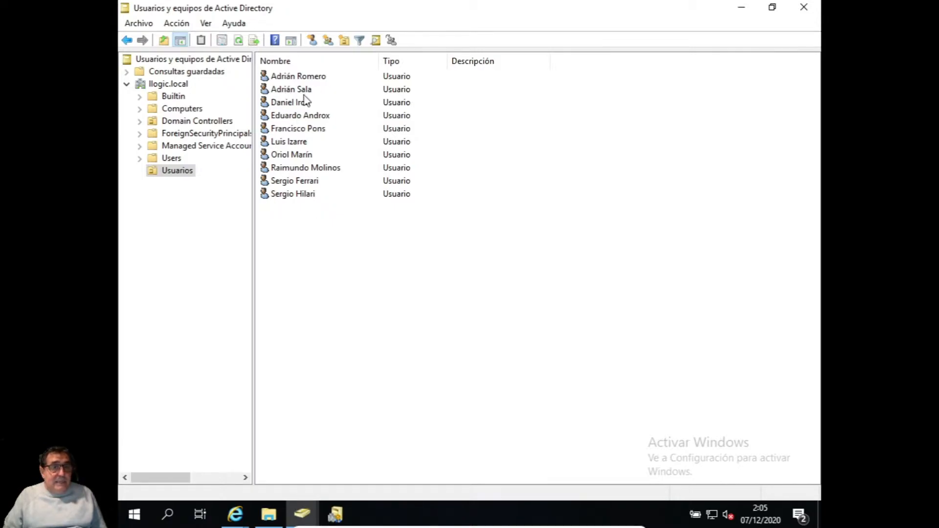
{"action": "left_click", "coordinate": [318, 94]}
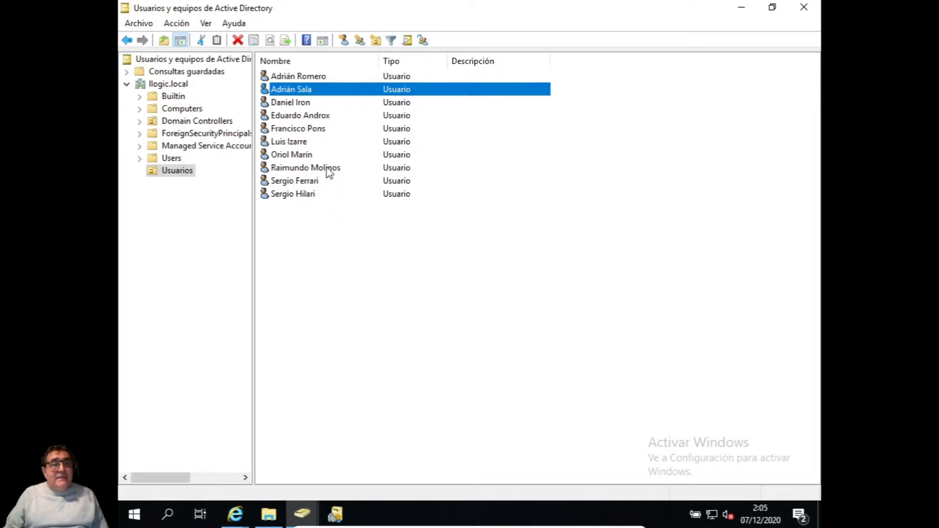
Step: Check the group membership of the ADConnect account in the Users container, then close its properties without changes
{"action": "left_click", "coordinate": [172, 159]}
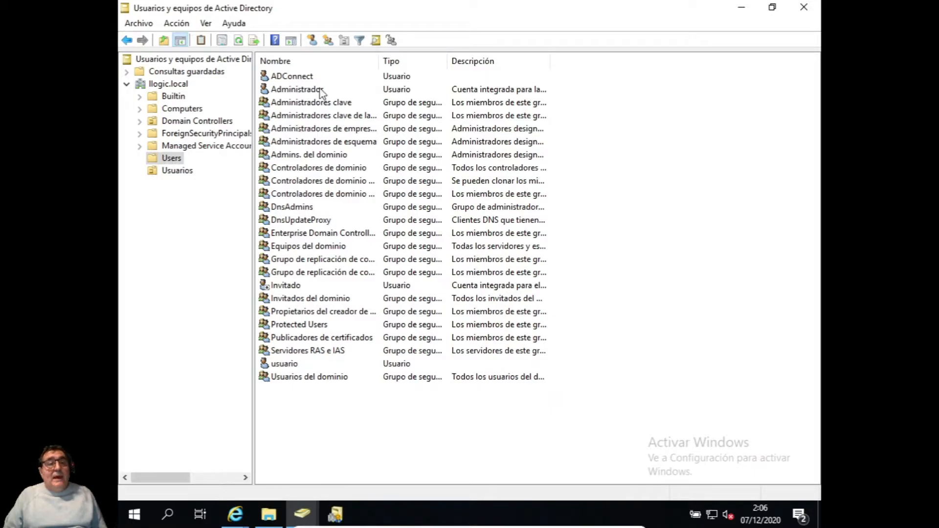
{"action": "double_click", "coordinate": [293, 77]}
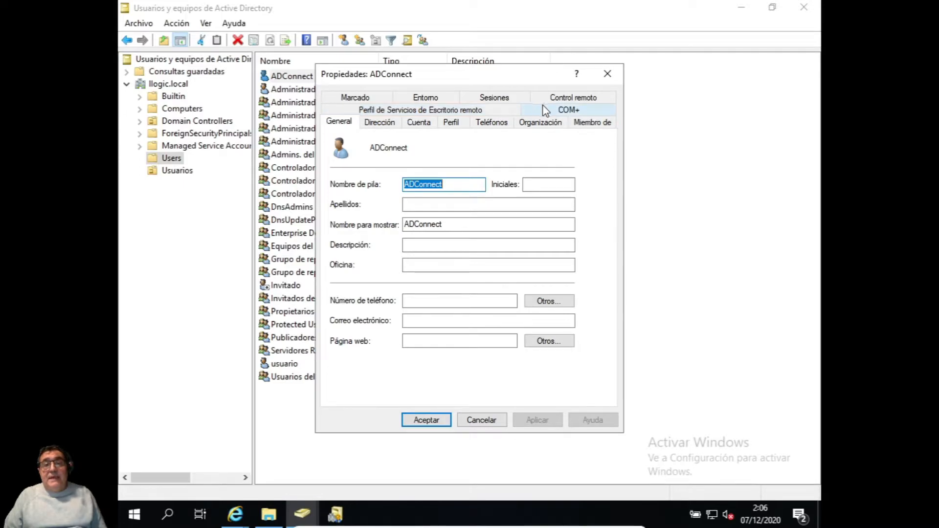
{"action": "left_click", "coordinate": [600, 128]}
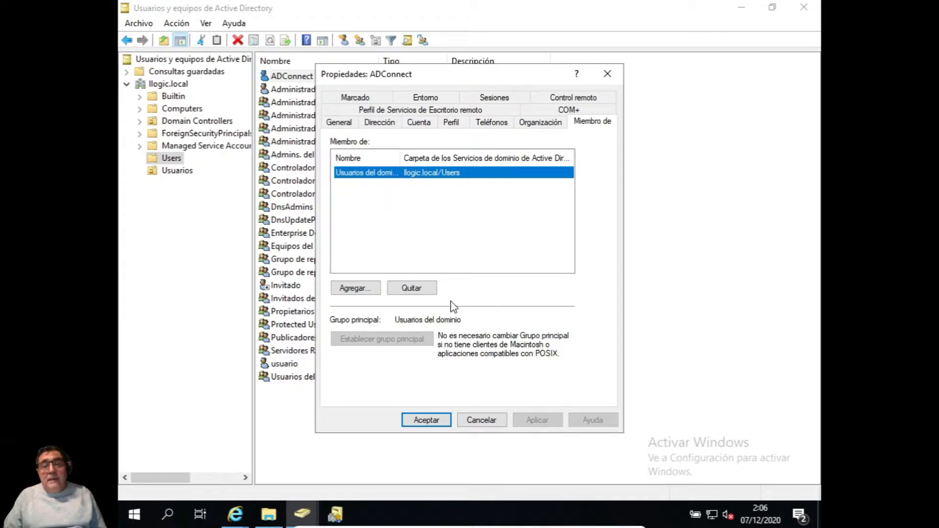
{"action": "left_click", "coordinate": [493, 429]}
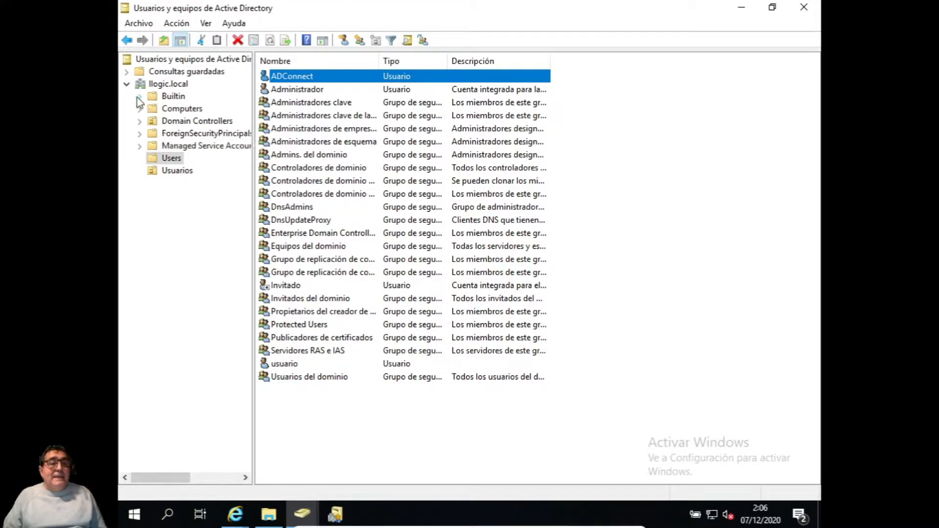
Step: View the properties of the llogic.local domain in the standard view, then close them without changes
{"action": "left_click", "coordinate": [179, 87]}
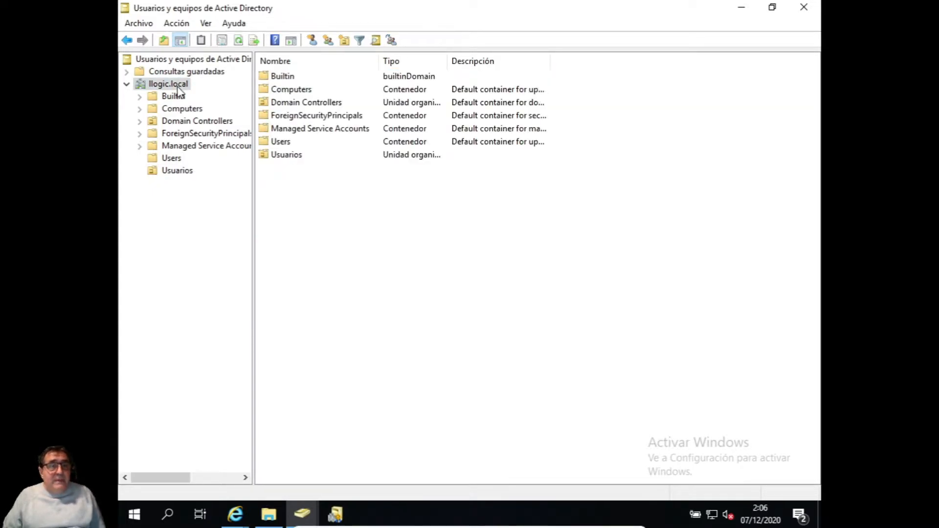
{"action": "right_click", "coordinate": [178, 88]}
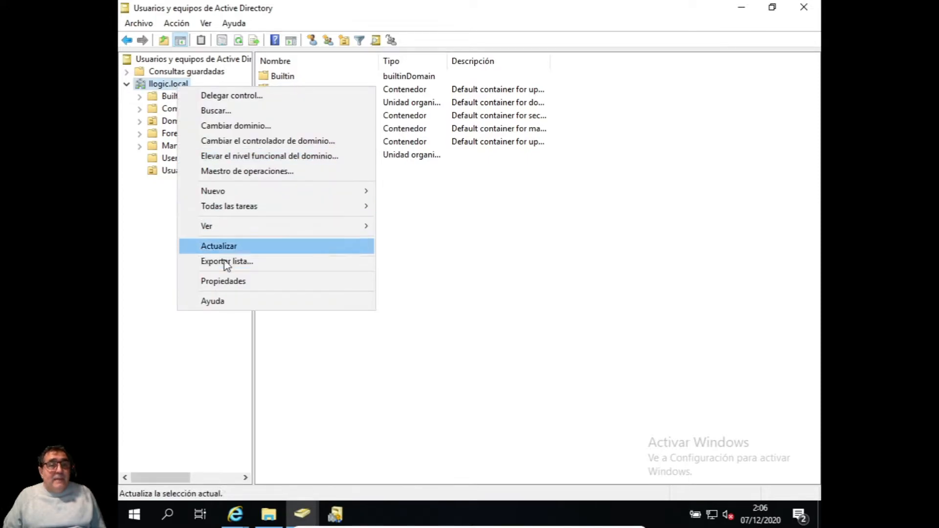
{"action": "left_click", "coordinate": [233, 281]}
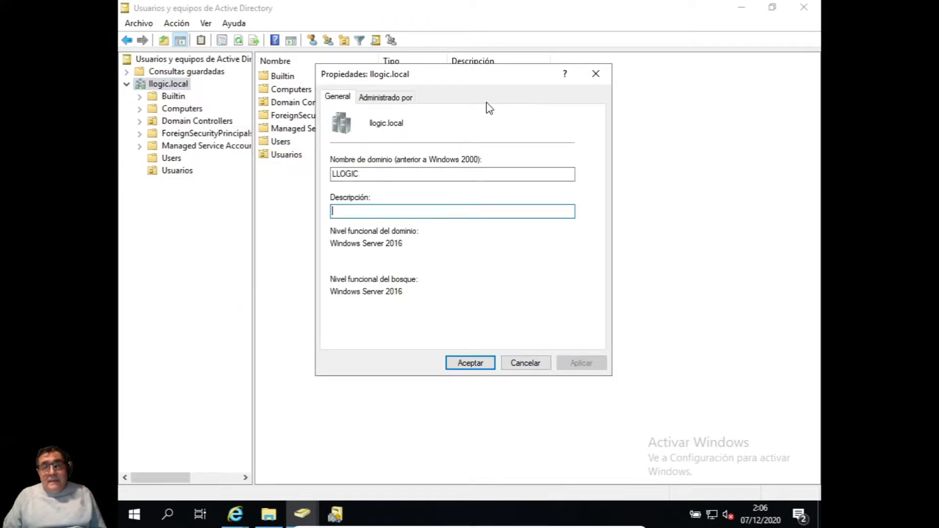
{"action": "left_click", "coordinate": [524, 363]}
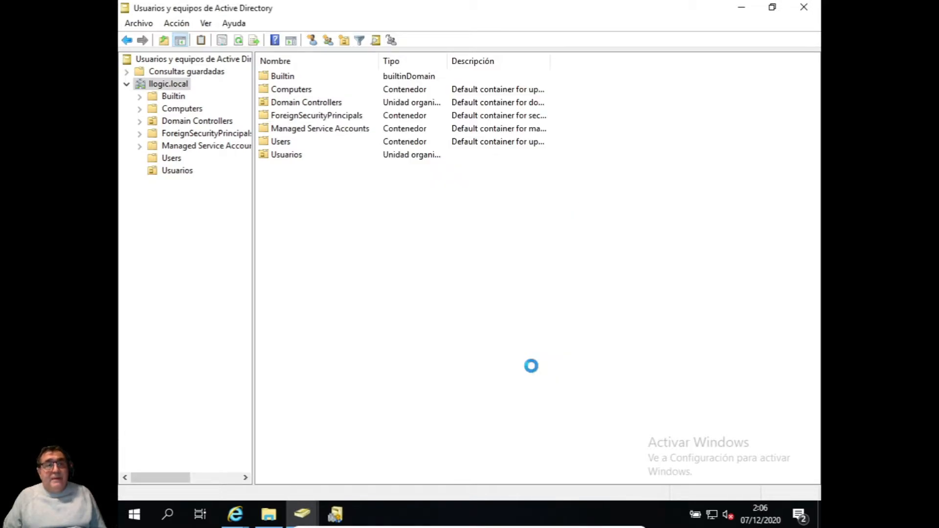
Step: Enable the advanced features view and open the security permissions in the llogic.local domain's properties
{"action": "left_click", "coordinate": [211, 24]}
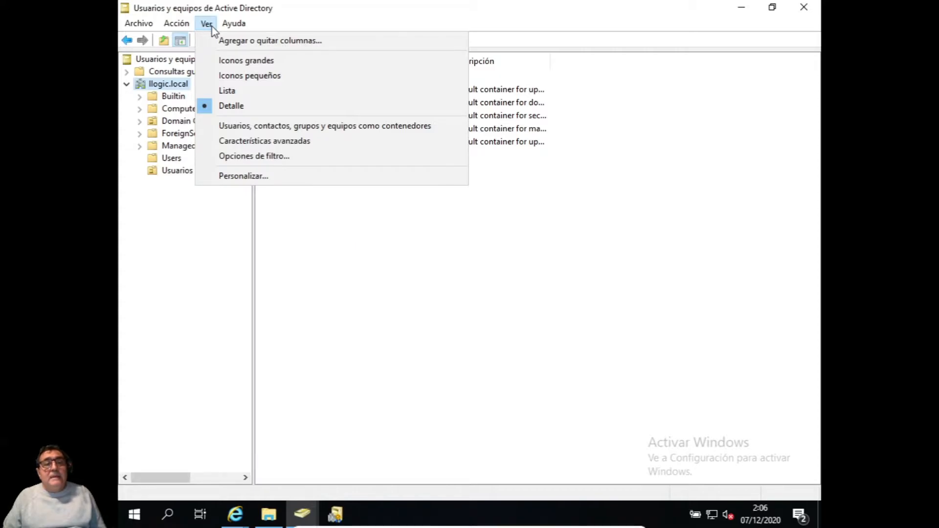
{"action": "left_click", "coordinate": [247, 142]}
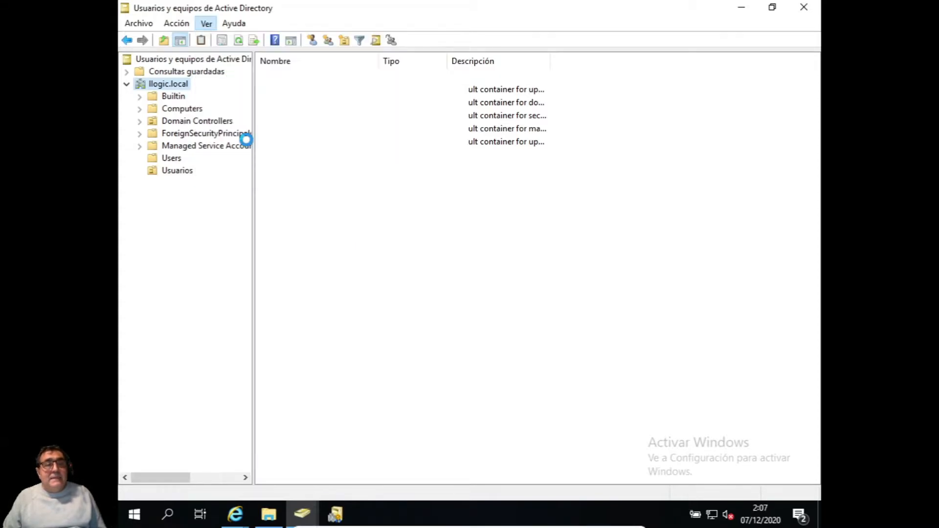
{"action": "right_click", "coordinate": [165, 83]}
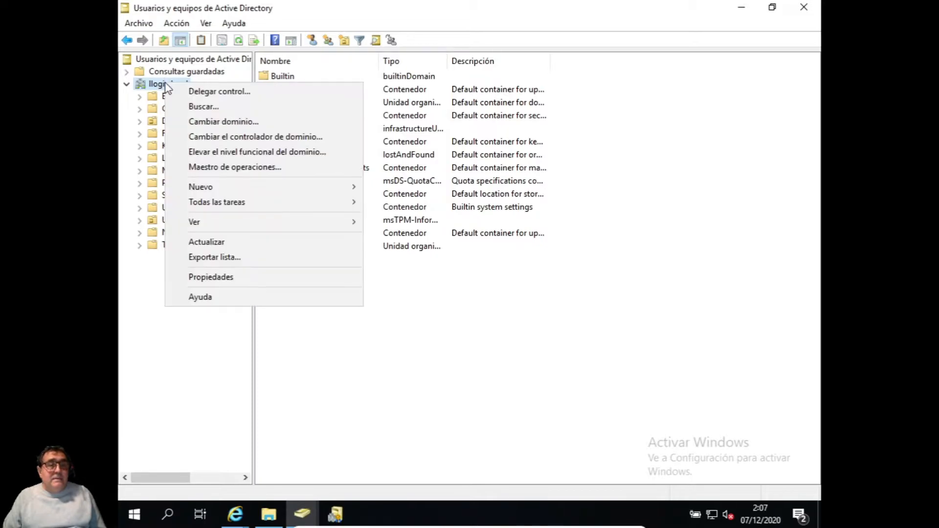
{"action": "left_click", "coordinate": [228, 275]}
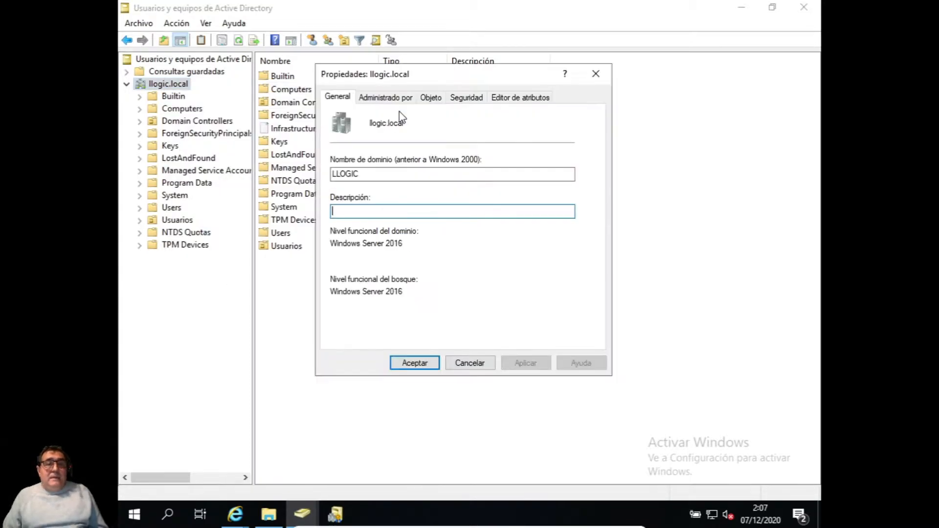
{"action": "left_click", "coordinate": [462, 98]}
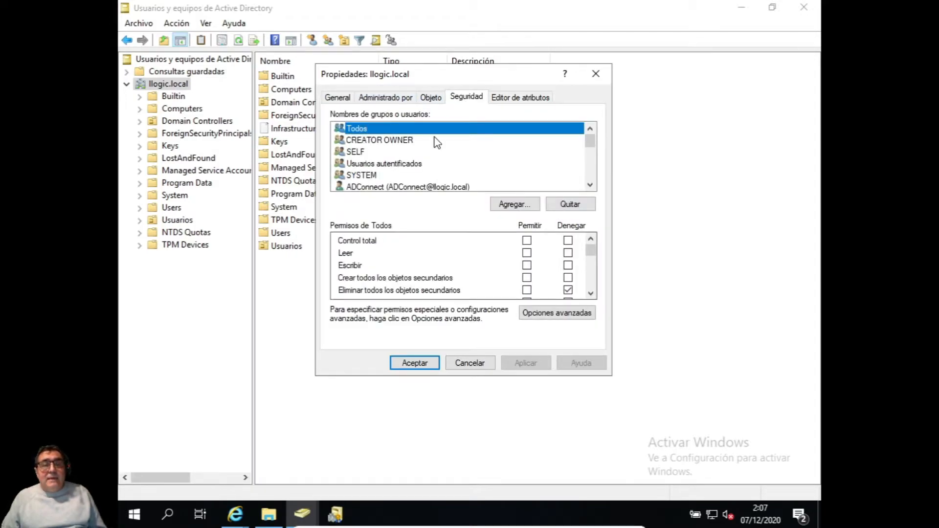
Step: Open the advanced security settings of llogic.local, widen the Acceso column, and inspect ADConnect's "Replicando cambios de directorio" entry and its scope
{"action": "left_click", "coordinate": [541, 313]}
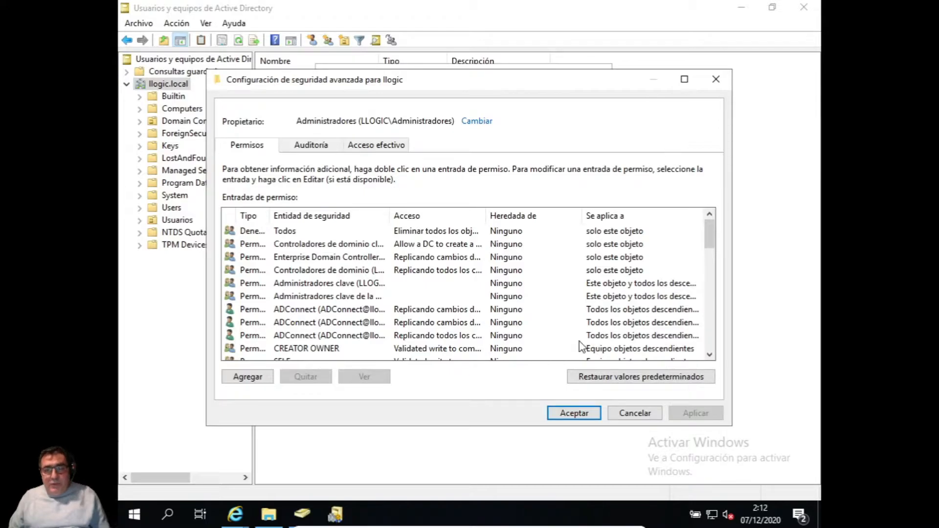
{"action": "left_click", "coordinate": [686, 85]}
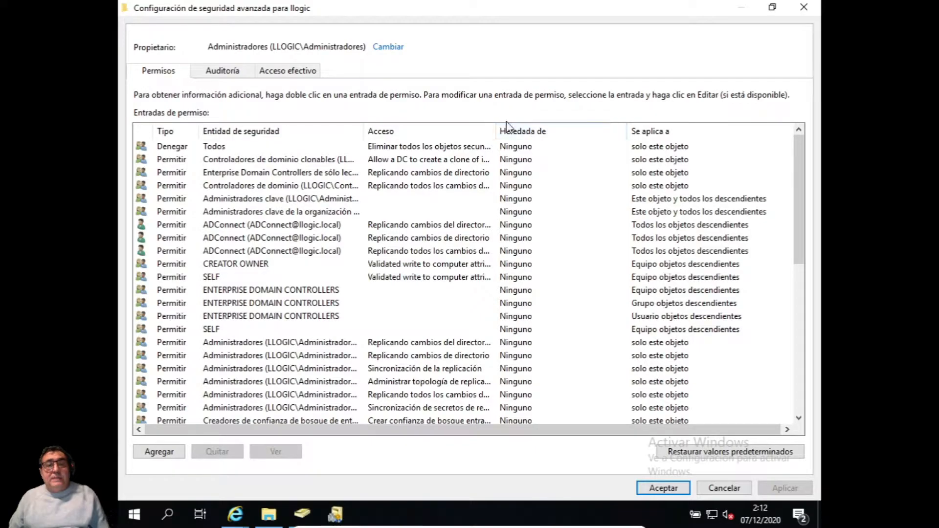
{"action": "left_click_drag", "start_coordinate": [495, 135], "coordinate": [589, 129]}
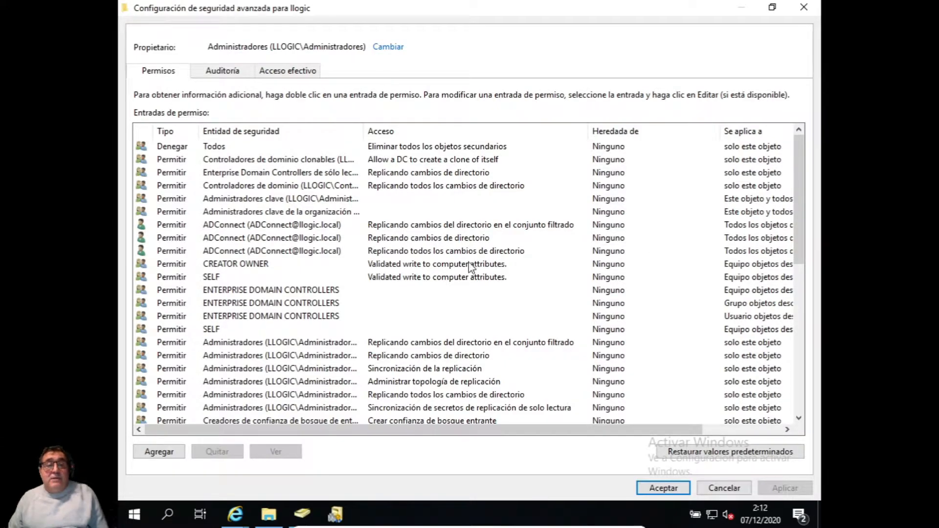
{"action": "double_click", "coordinate": [480, 239]}
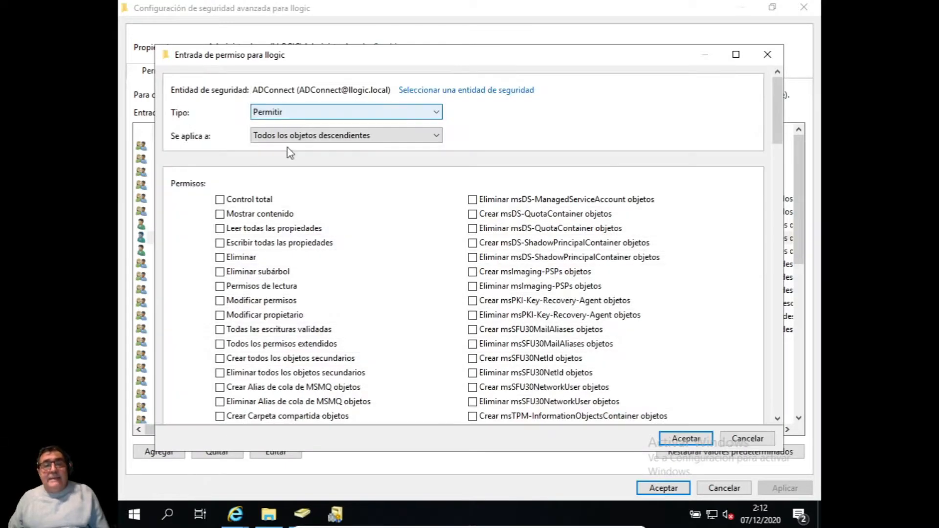
{"action": "left_click", "coordinate": [407, 135]}
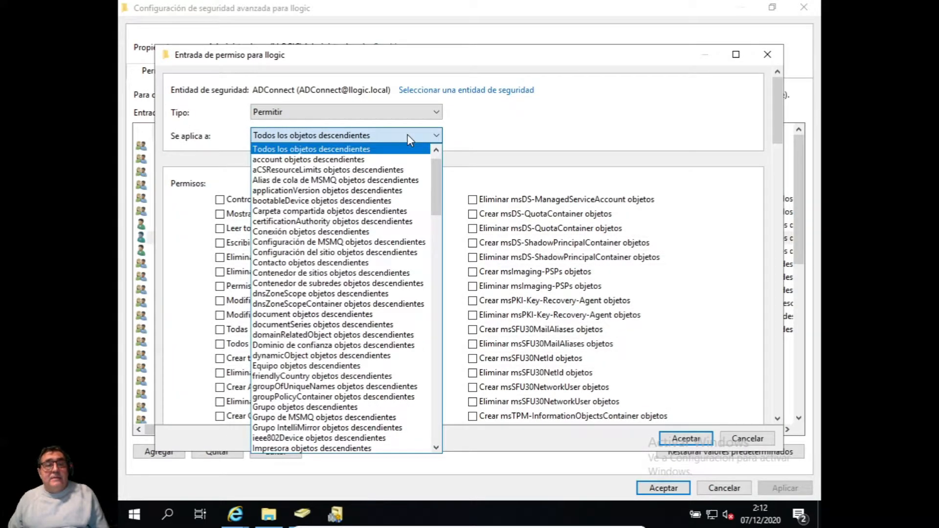
{"action": "left_click", "coordinate": [407, 134]}
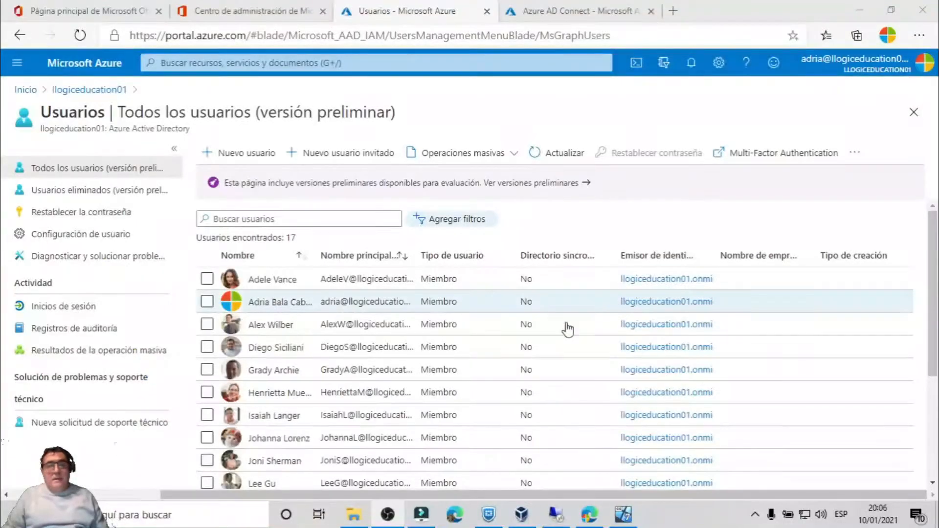
Step: Switch to the Azure portal and review the tenant administrator's profile and assigned roles
{"action": "left_click", "coordinate": [294, 312]}
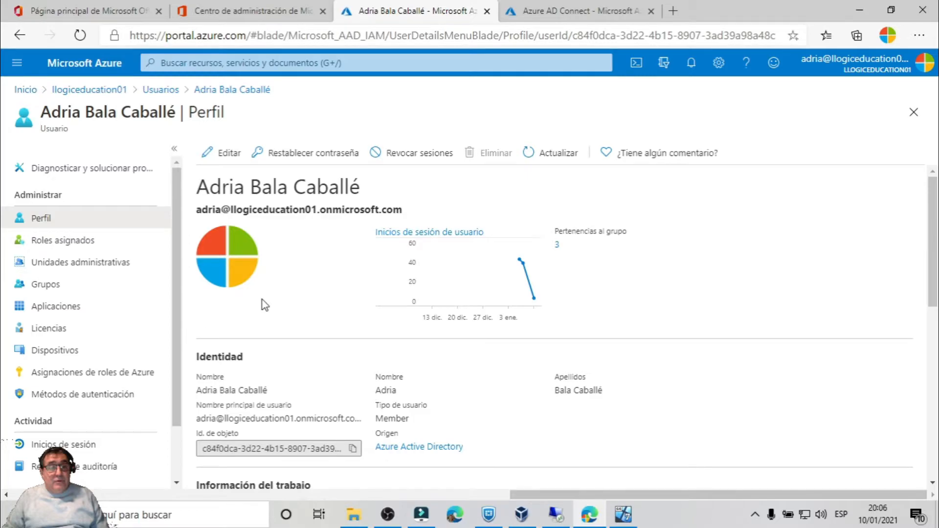
{"action": "left_click", "coordinate": [73, 241]}
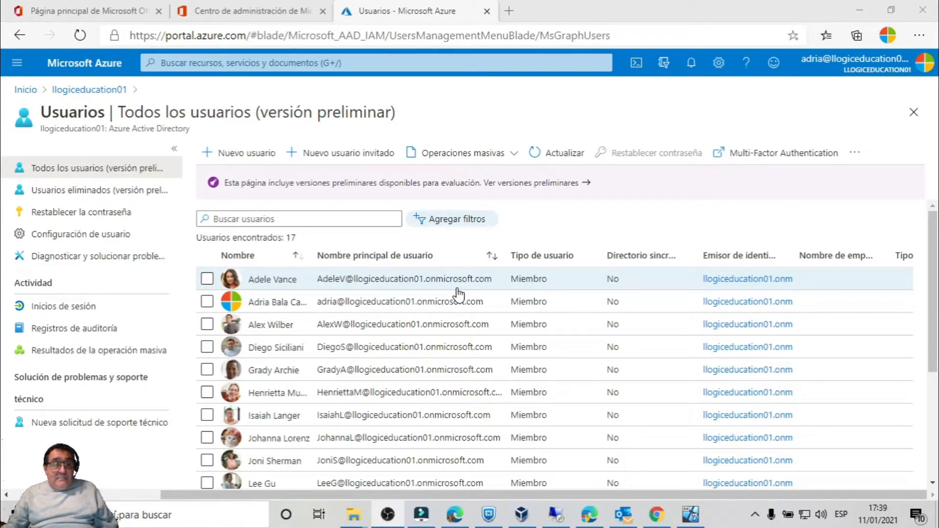
Step: Switch to the Microsoft 365 admin center and open the list of the tenant's domains
{"action": "left_click", "coordinate": [234, 10]}
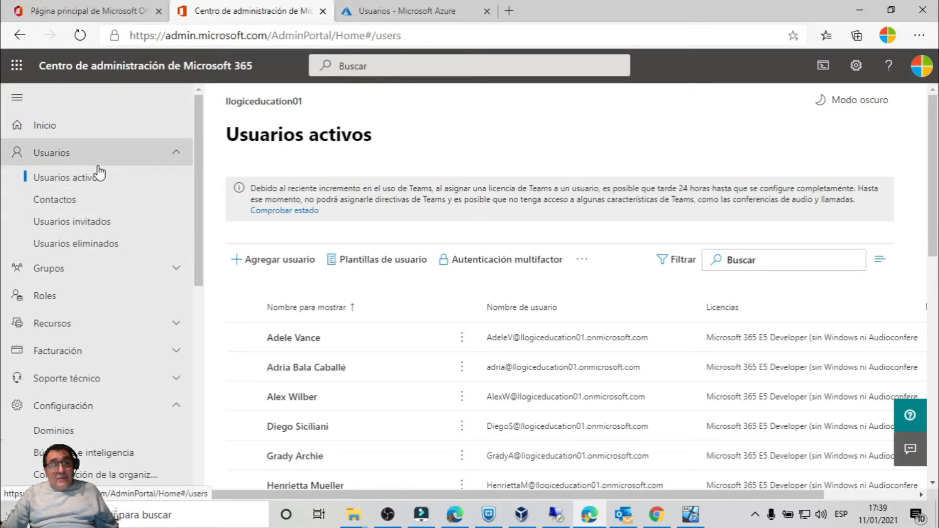
{"action": "scroll", "coordinate": [118, 267], "scroll_direction": "down", "scroll_amount": 1}
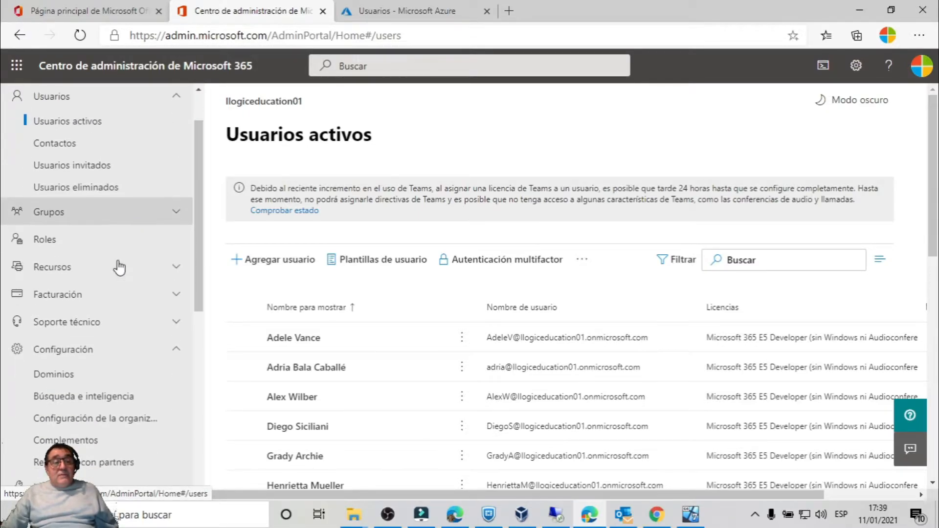
{"action": "scroll", "coordinate": [119, 267], "scroll_direction": "down", "scroll_amount": 1}
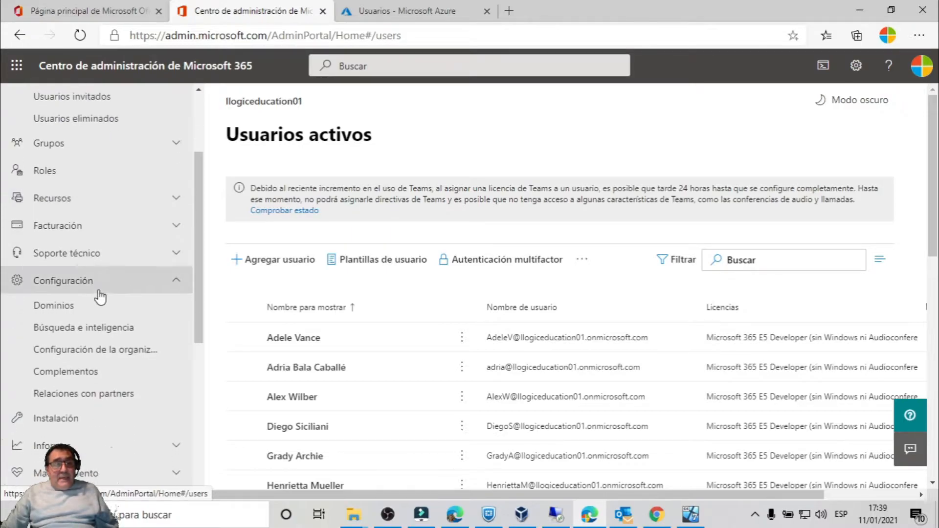
{"action": "left_click", "coordinate": [67, 311]}
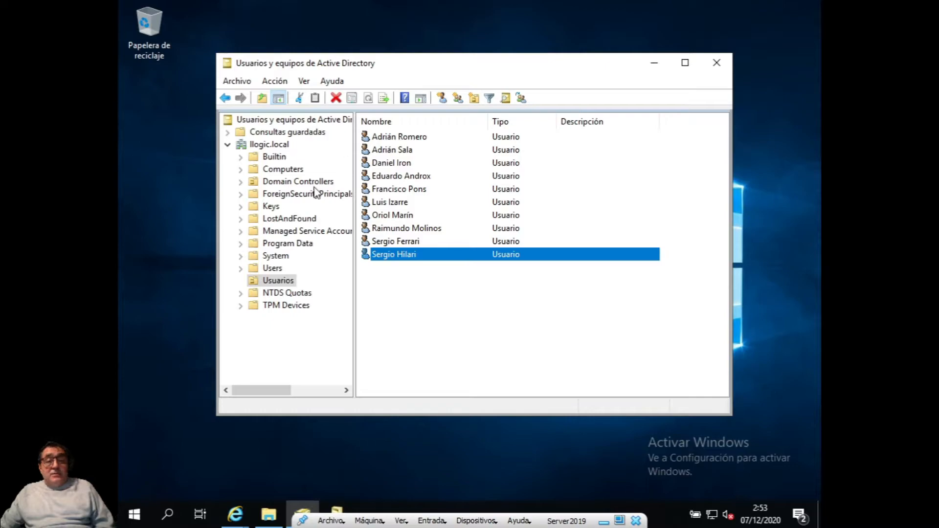
Step: Check the logon name and domain suffix of the last user in the Usuarios unit, then close the properties without changes
{"action": "double_click", "coordinate": [397, 259]}
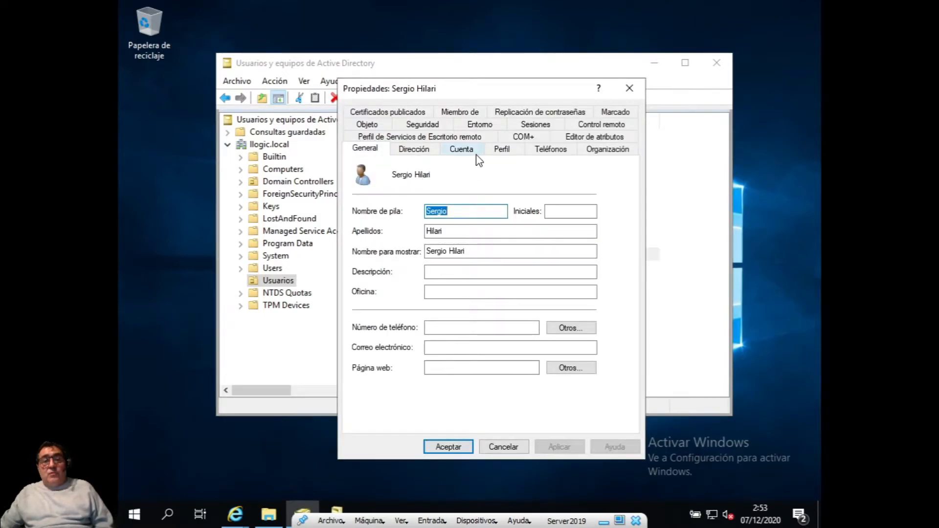
{"action": "left_click", "coordinate": [474, 153]}
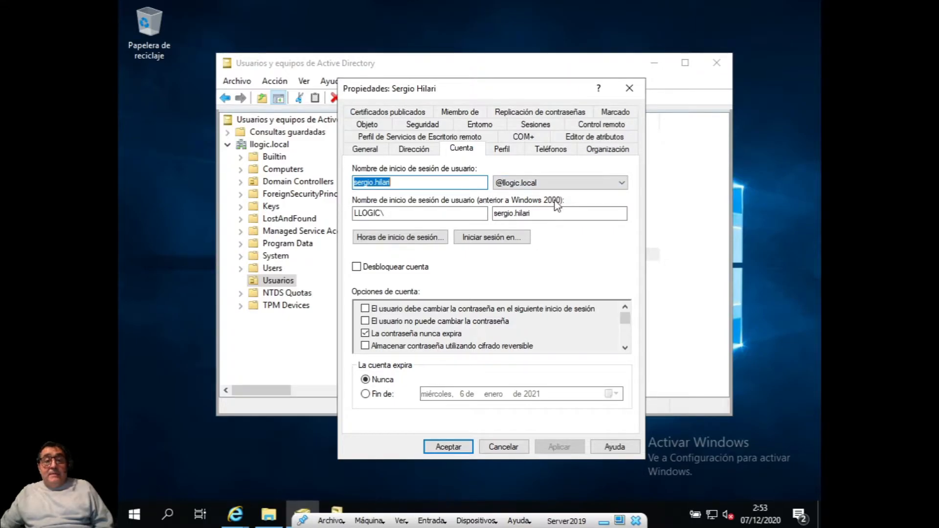
{"action": "left_click", "coordinate": [511, 446]}
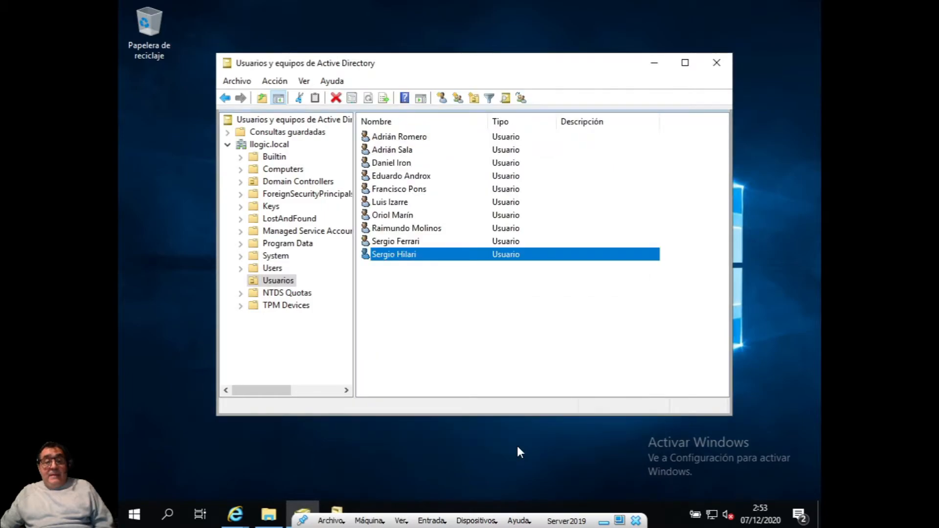
Step: Switch to Active Directory Domains and Trusts, review the forest's alternative UPN suffixes, and close the properties without changes
{"action": "mouse_move", "coordinate": [353, 506]}
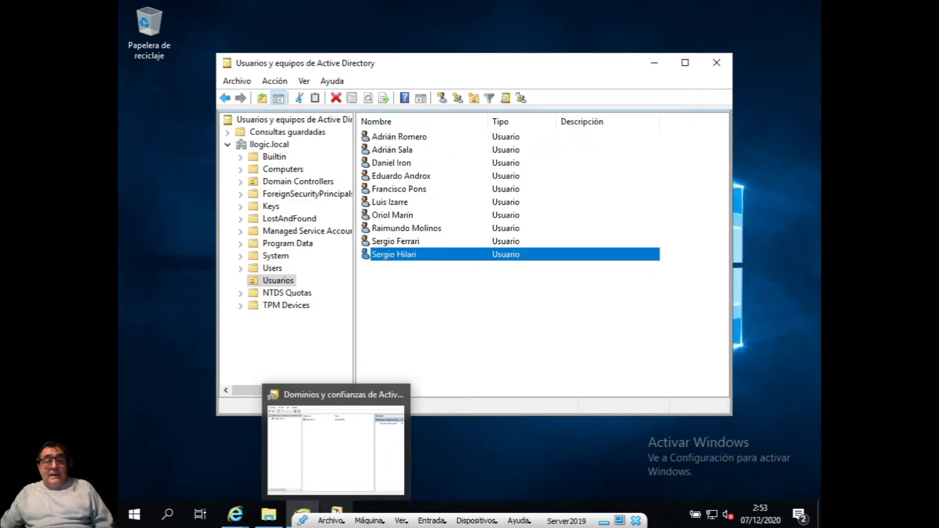
{"action": "mouse_move", "coordinate": [302, 513]}
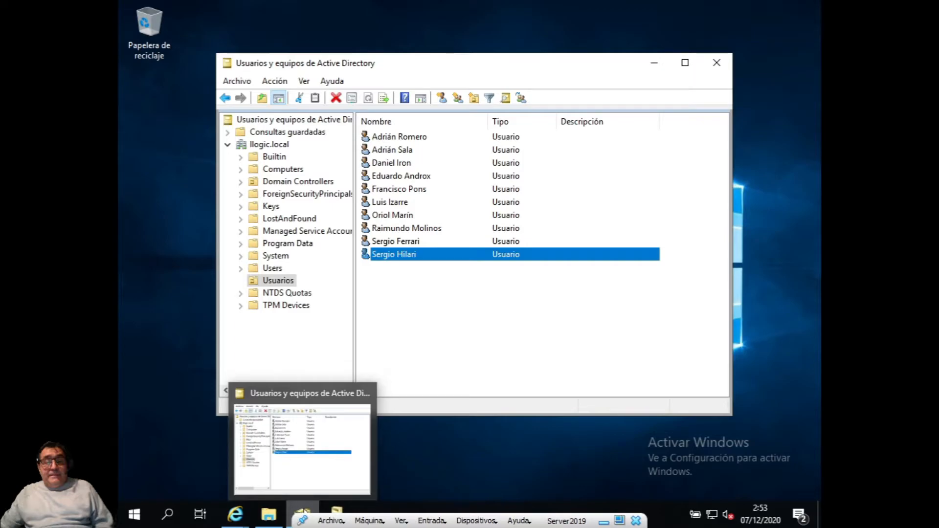
{"action": "left_click", "coordinate": [336, 511]}
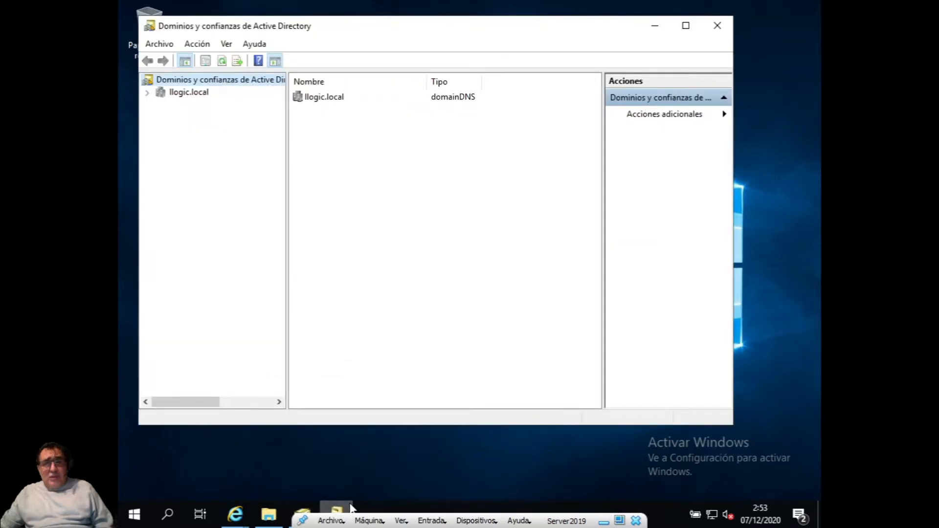
{"action": "double_click", "coordinate": [450, 31]}
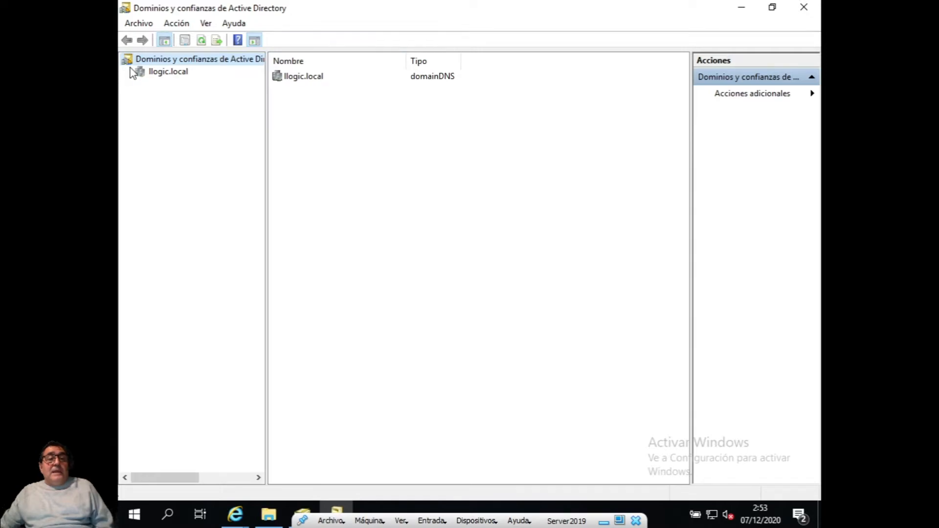
{"action": "left_click", "coordinate": [177, 76]}
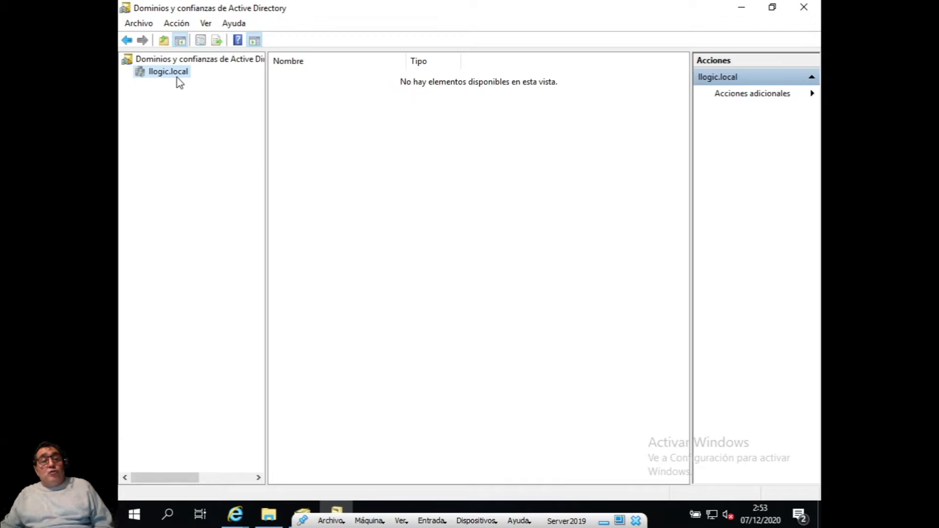
{"action": "right_click", "coordinate": [215, 64]}
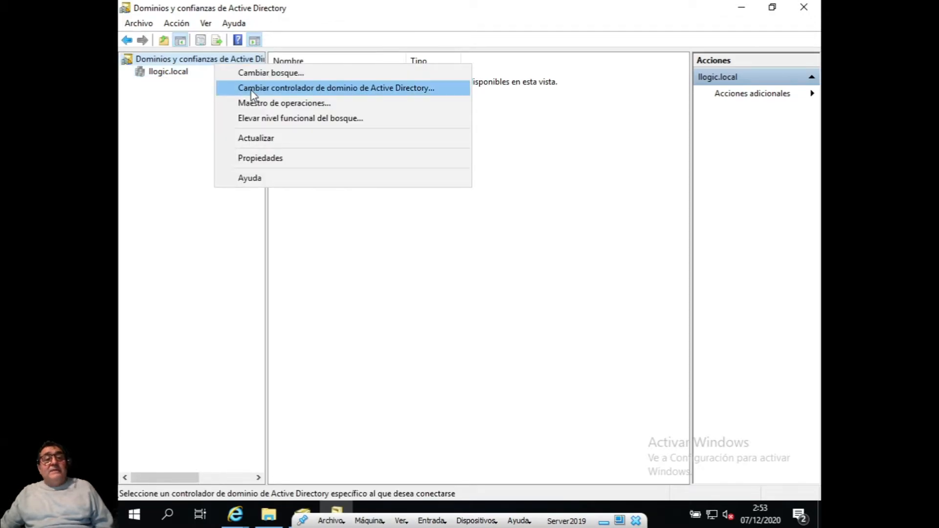
{"action": "left_click", "coordinate": [256, 164]}
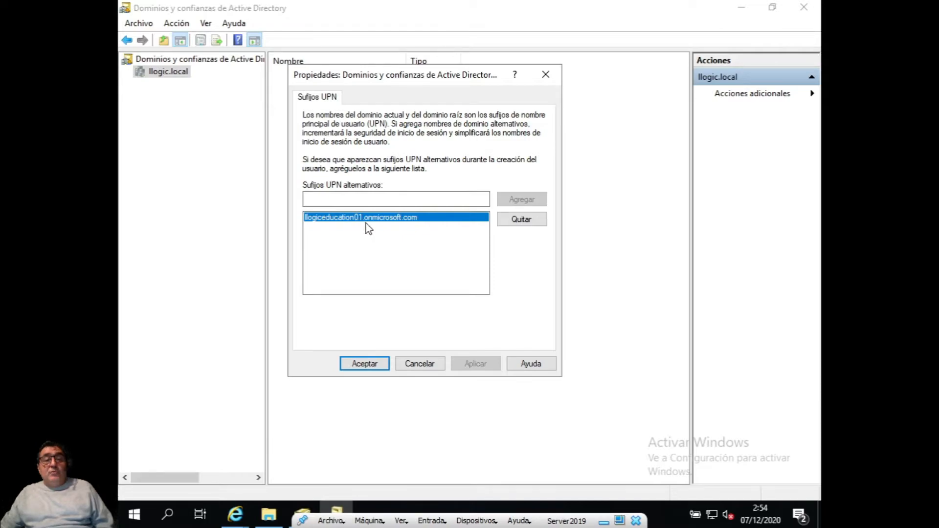
{"action": "left_click", "coordinate": [433, 368]}
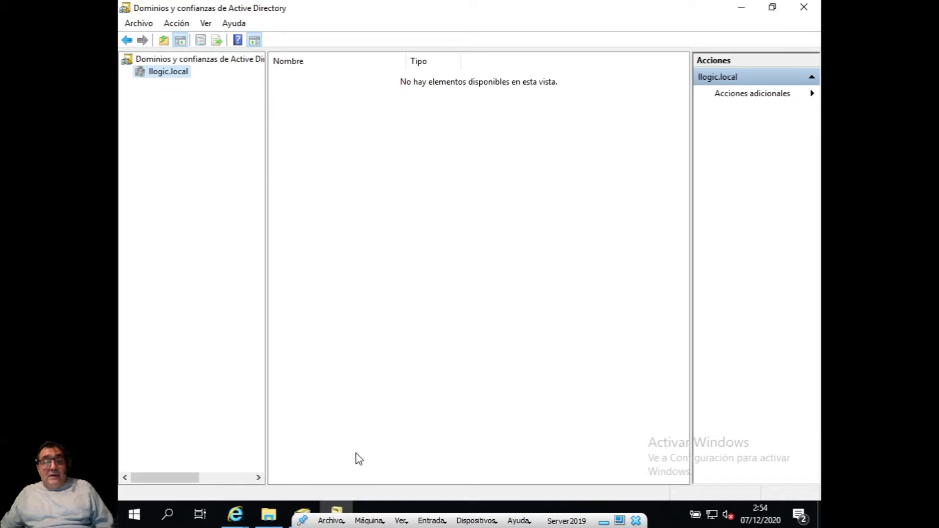
{"action": "left_click", "coordinate": [308, 511]}
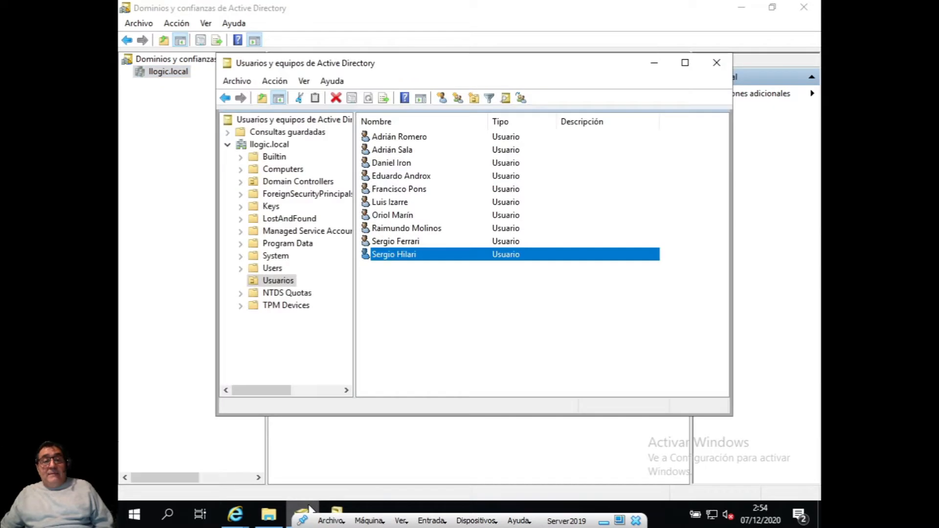
{"action": "double_click", "coordinate": [422, 258]}
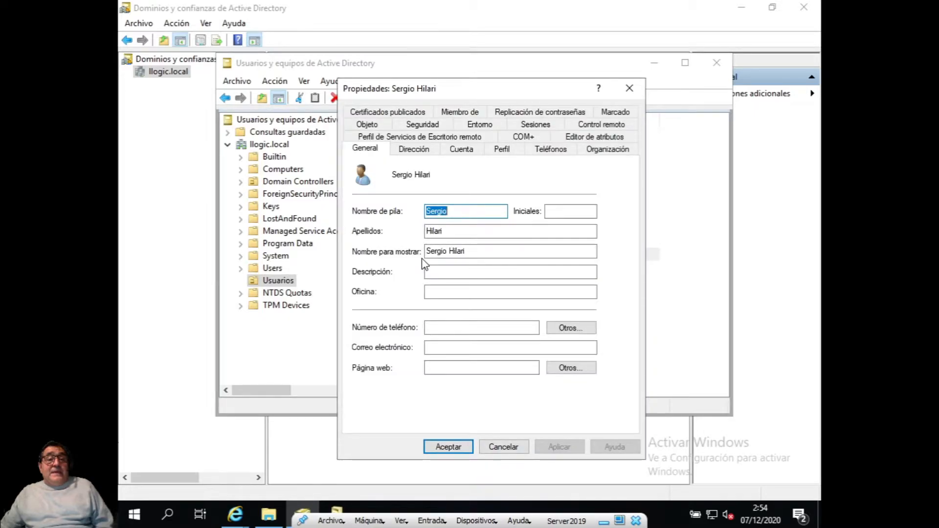
{"action": "left_click", "coordinate": [462, 149]}
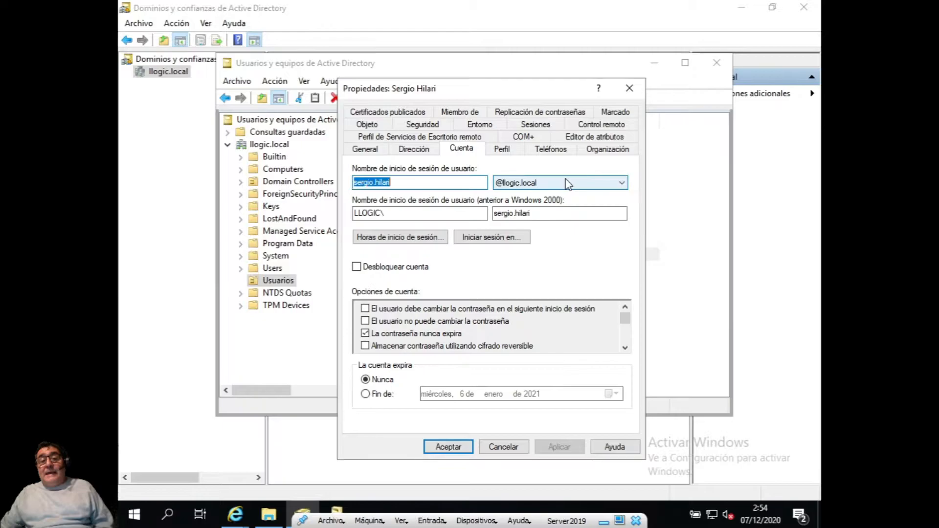
{"action": "left_click", "coordinate": [623, 184]}
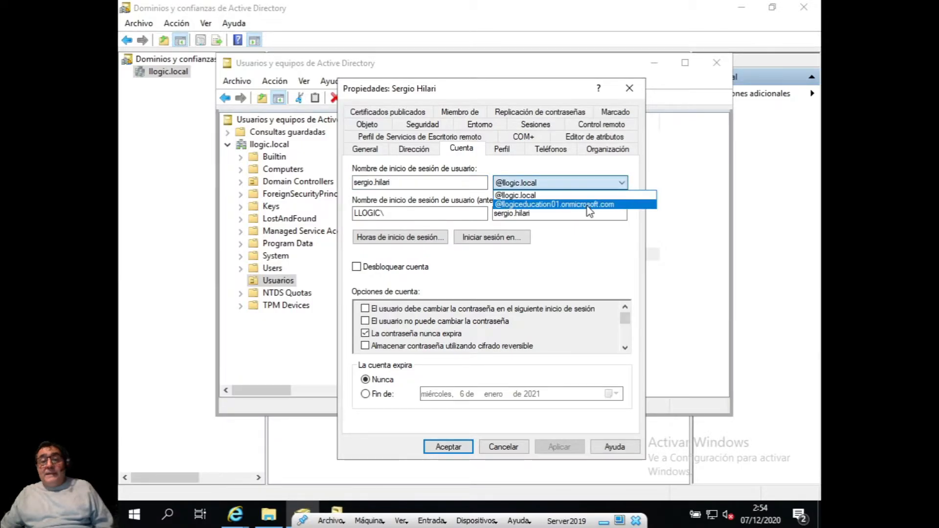
{"action": "left_click", "coordinate": [562, 204]}
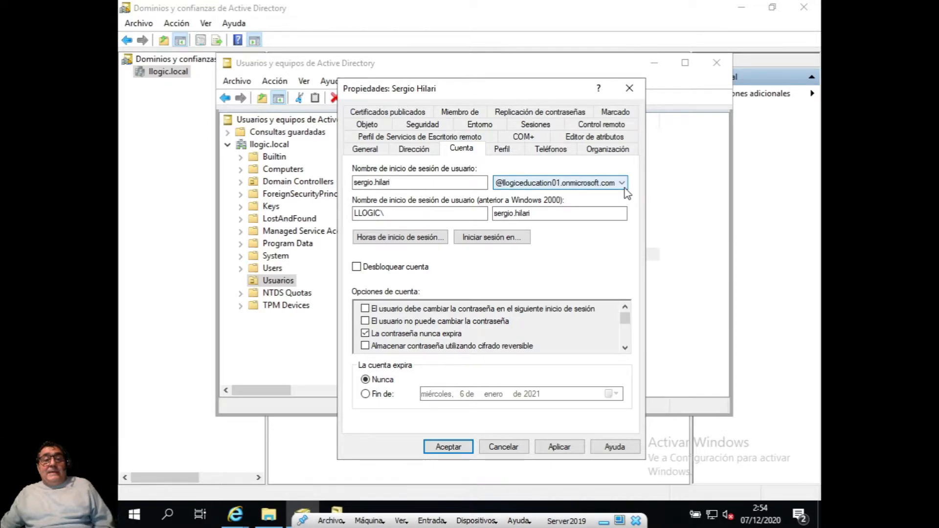
{"action": "left_click", "coordinate": [447, 448]}
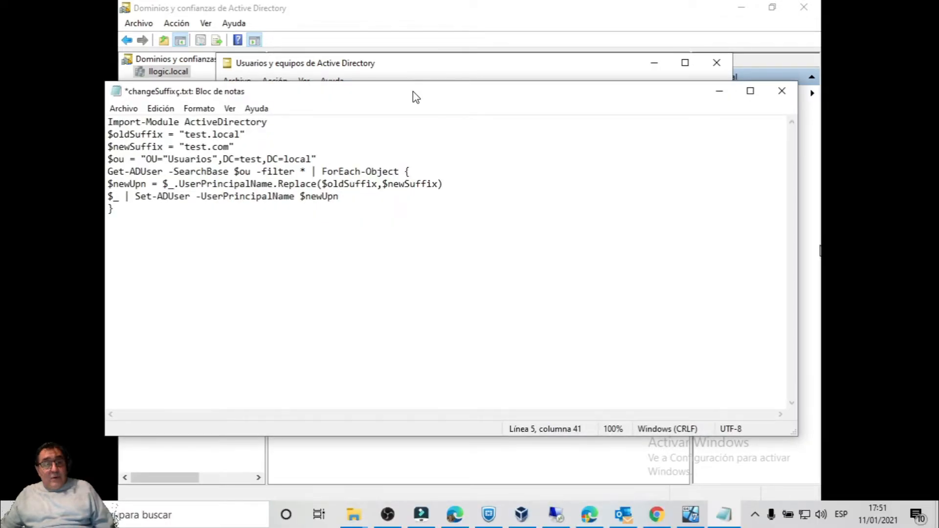
Step: Reposition the Notepad window and examine the UPN suffix script's module import, $ou search base, $newUpn variable and suffix replacement
{"action": "left_click_drag", "start_coordinate": [415, 96], "coordinate": [438, 86]}
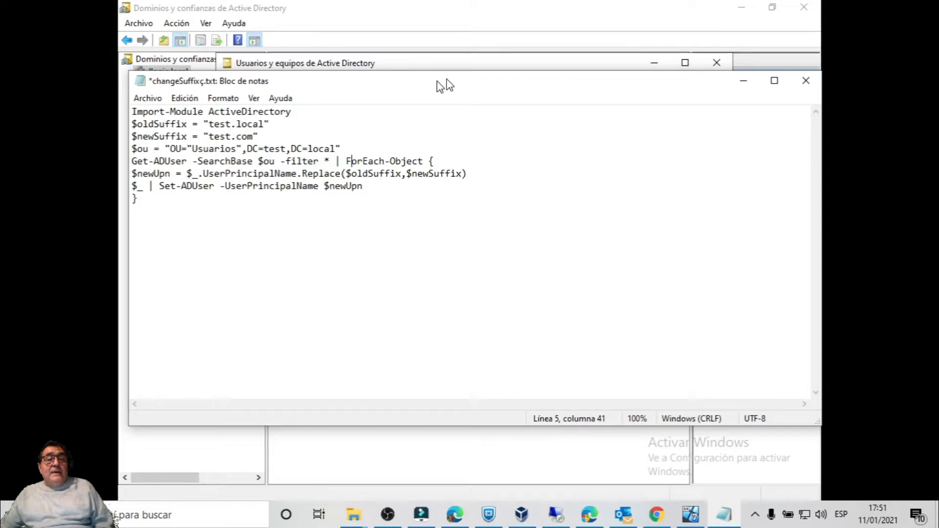
{"action": "left_click_drag", "start_coordinate": [436, 81], "coordinate": [467, 60]}
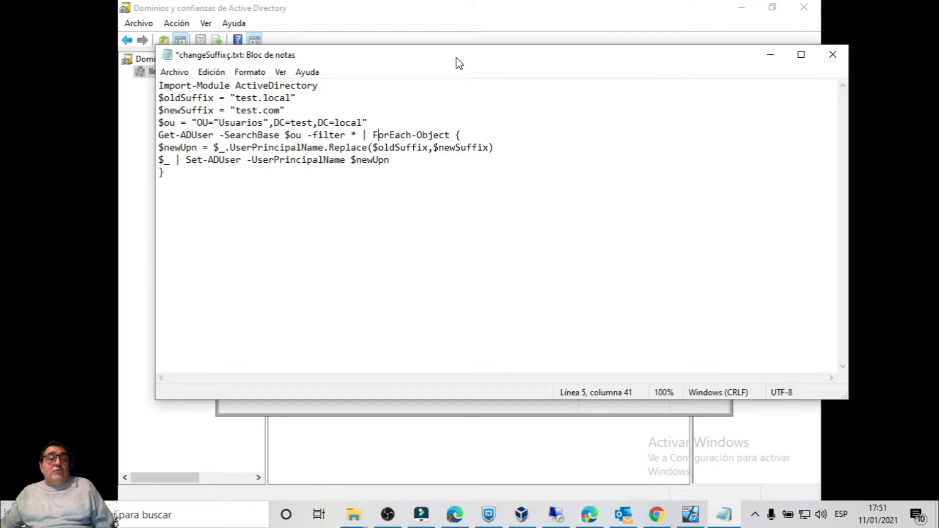
{"action": "left_click_drag", "start_coordinate": [318, 85], "coordinate": [151, 71]}
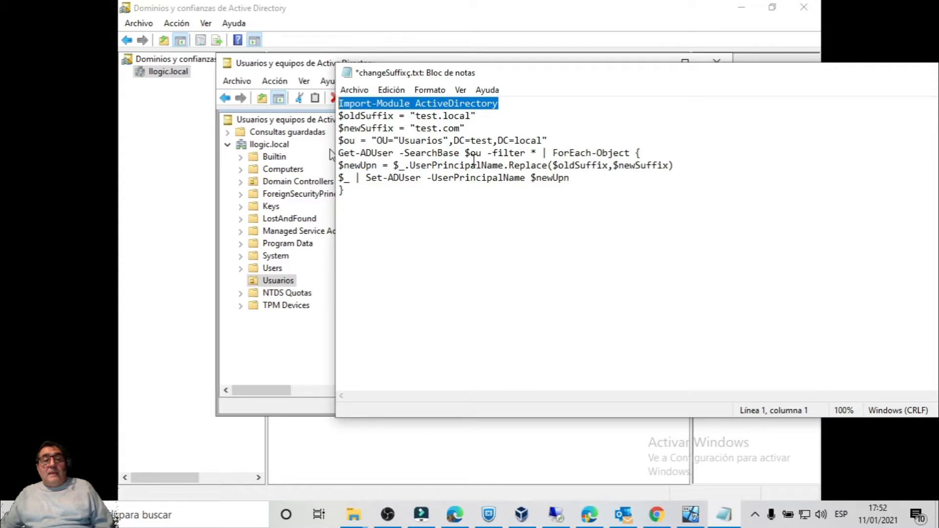
{"action": "left_click_drag", "start_coordinate": [465, 153], "coordinate": [484, 153]}
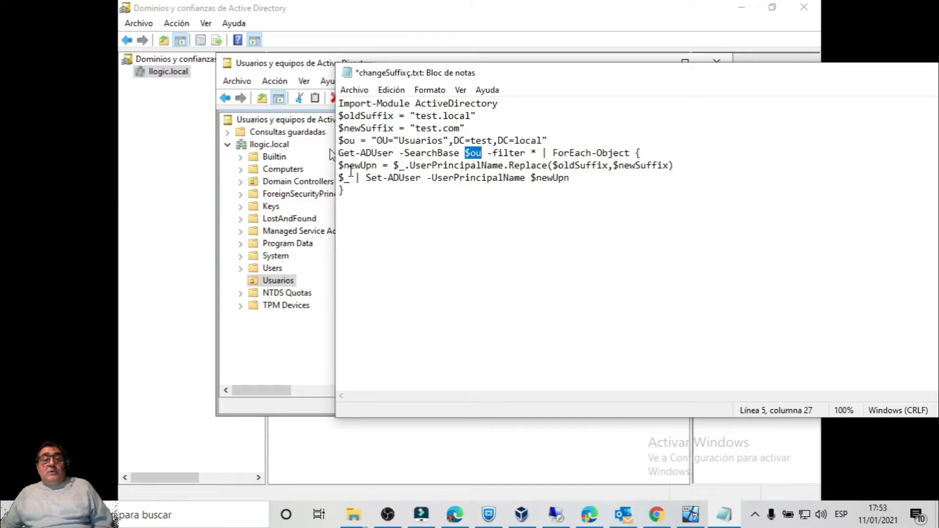
{"action": "double_click", "coordinate": [376, 167]}
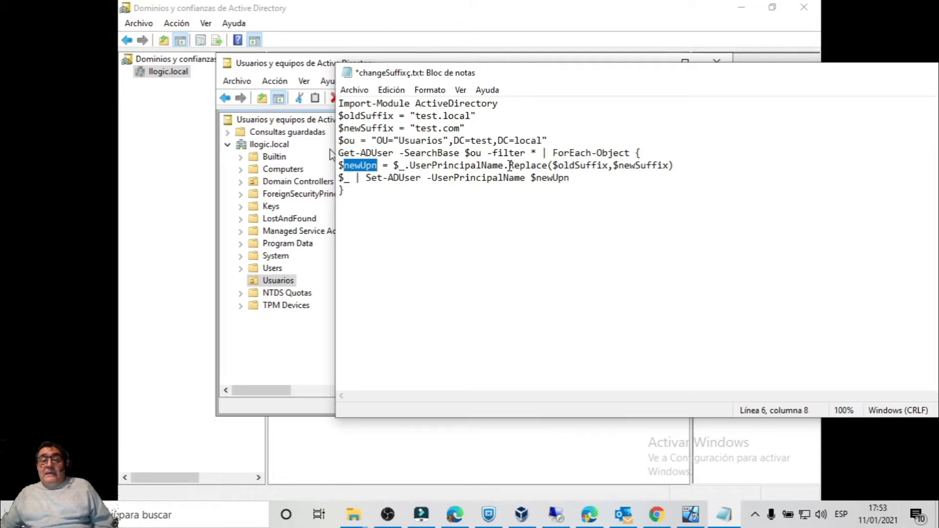
{"action": "left_click", "coordinate": [573, 167]}
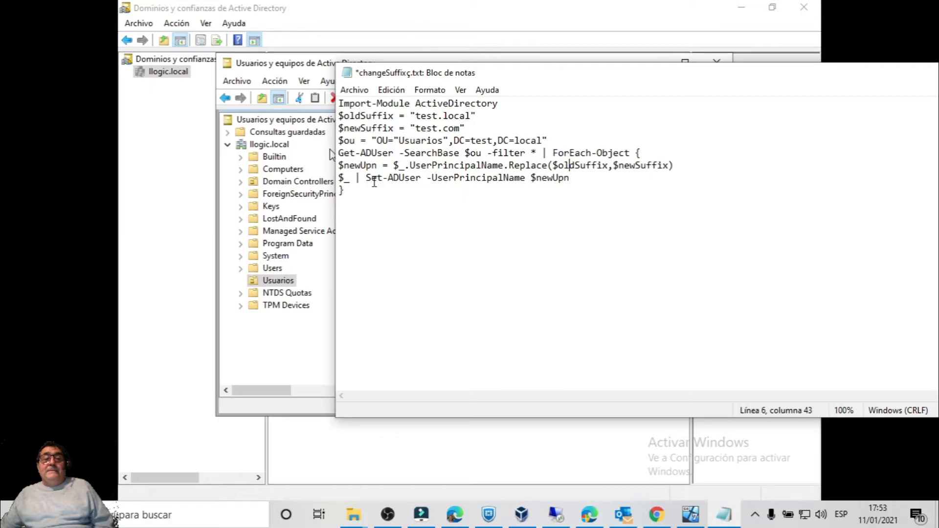
Step: Examine the Set-ADUser command that writes the new UPN in the suffix script
{"action": "left_click_drag", "start_coordinate": [362, 179], "coordinate": [422, 178]}
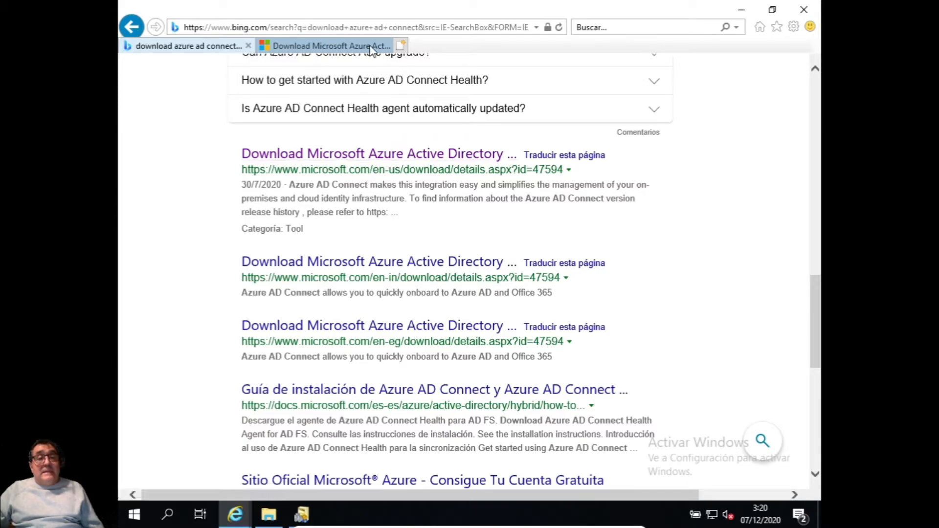
Step: View the Microsoft Azure Active Directory Connect download page in Internet Explorer, and run the AzureADConnect installer from the Descargas folder
{"action": "left_click", "coordinate": [341, 48]}
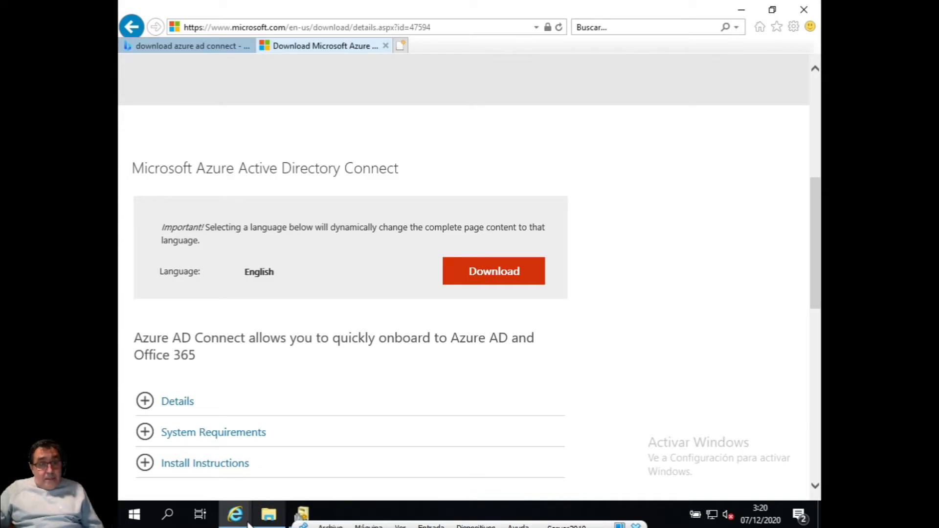
{"action": "left_click", "coordinate": [269, 513]}
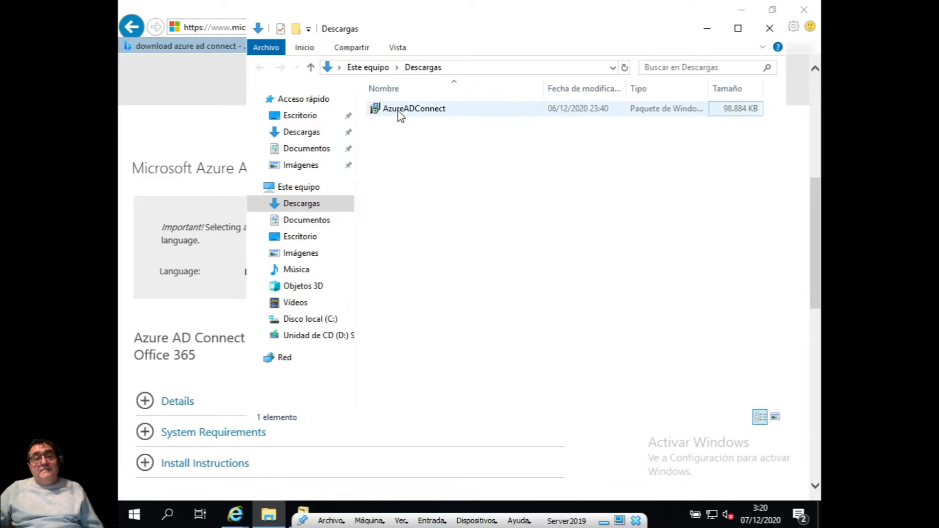
{"action": "double_click", "coordinate": [399, 109]}
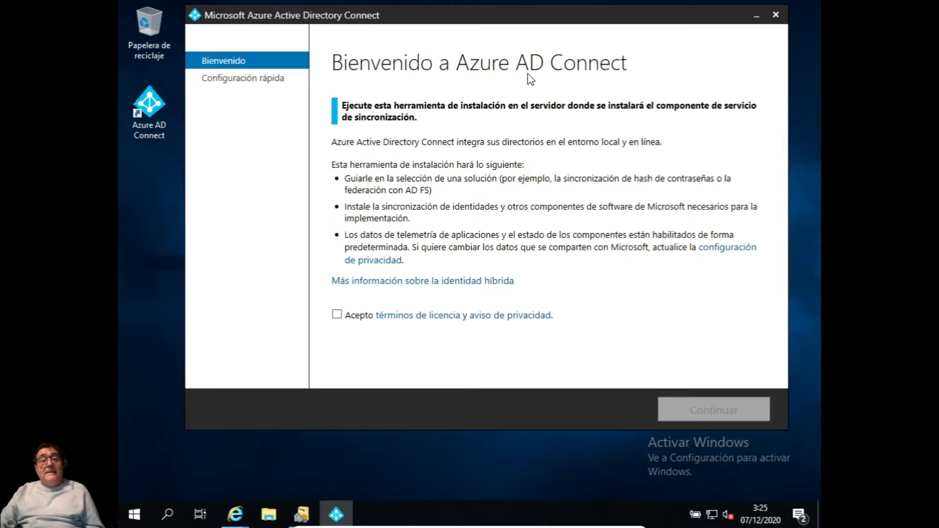
Step: Accept the license terms and privacy notice, and choose the customized Azure AD Connect setup instead of the express configuration
{"action": "left_click", "coordinate": [337, 315]}
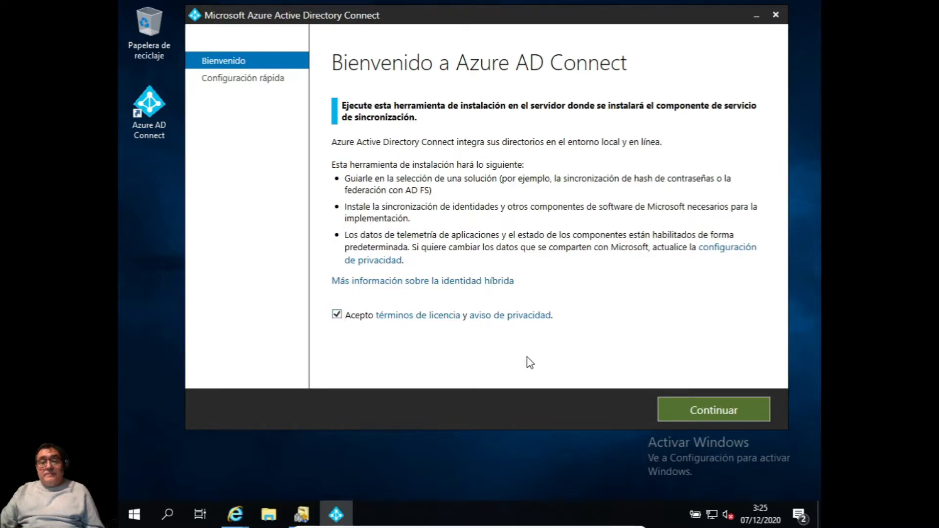
{"action": "left_click", "coordinate": [712, 405]}
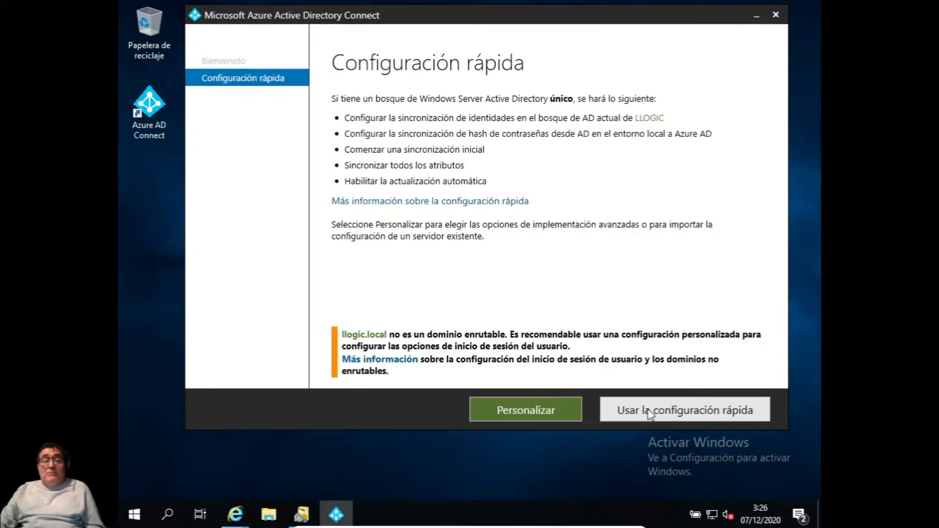
{"action": "left_click", "coordinate": [513, 411]}
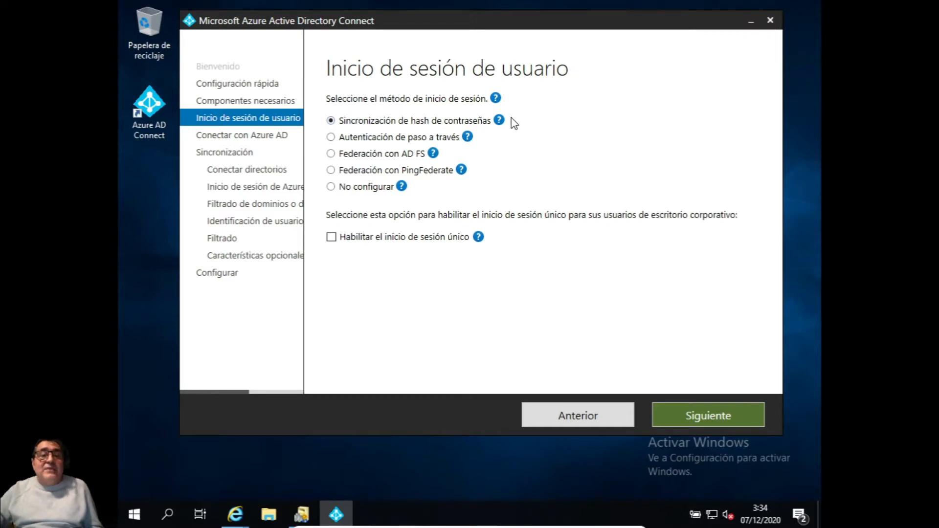
Step: Review the help on the sign-in methods, keep Sincronización de hash de contraseñas and enable single sign-on
{"action": "mouse_move", "coordinate": [499, 121]}
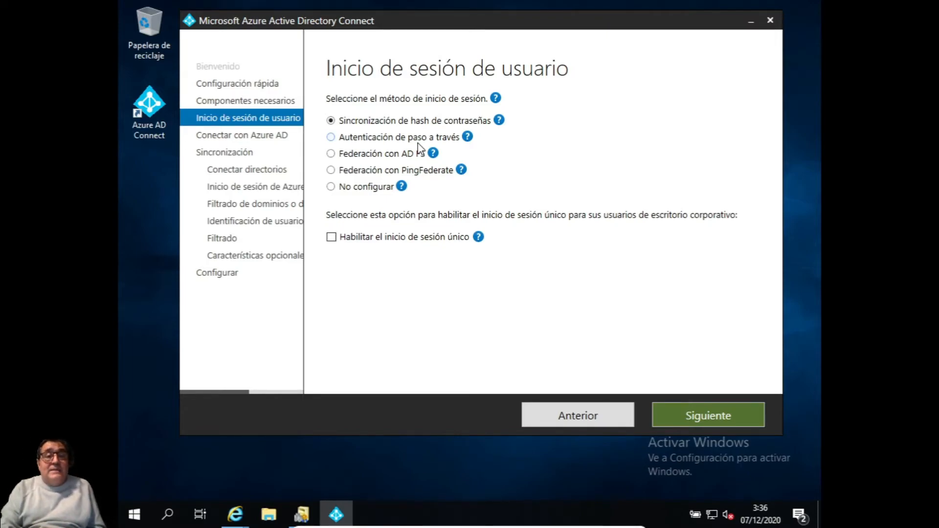
{"action": "mouse_move", "coordinate": [467, 137]}
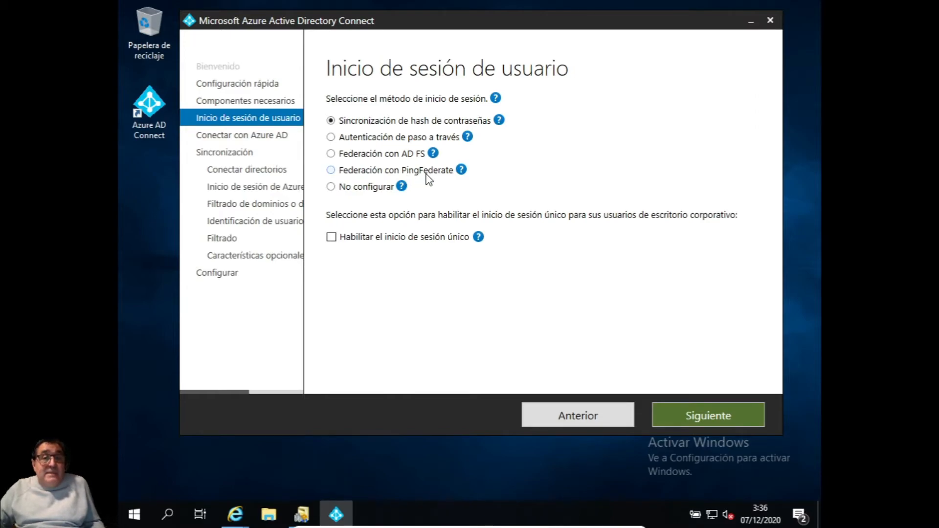
{"action": "left_click", "coordinate": [458, 174]}
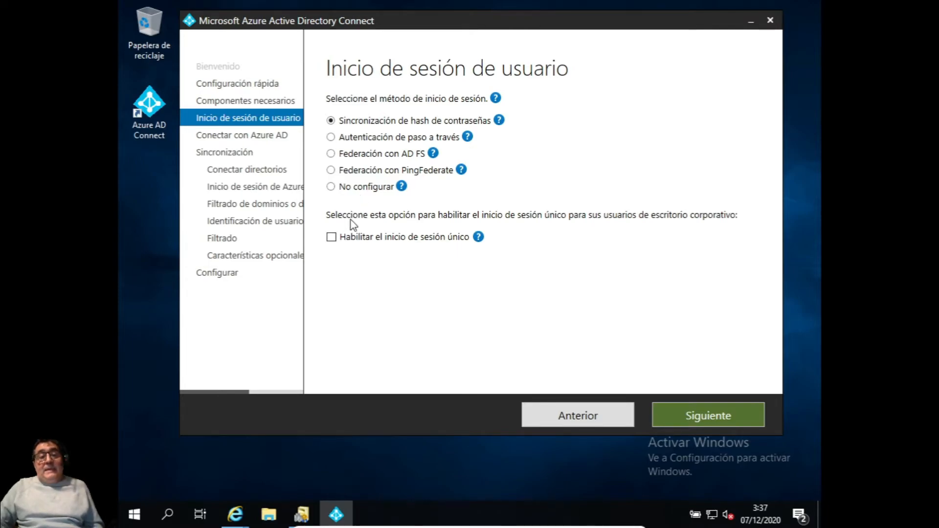
{"action": "left_click", "coordinate": [331, 238]}
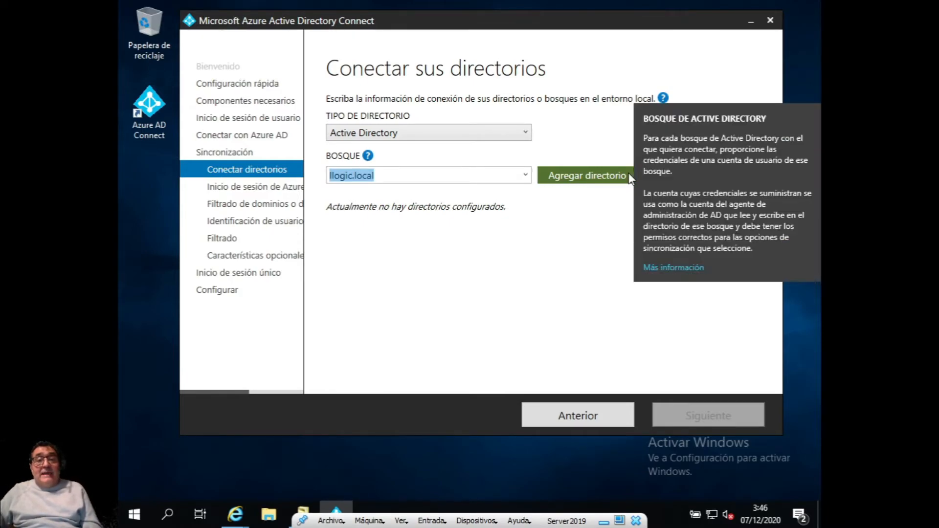
Step: Add the llogic.local directory with the Crear una cuenta de AD option, using the LLOGIC\ADConnect enterprise administrator credentials
{"action": "left_click", "coordinate": [598, 182]}
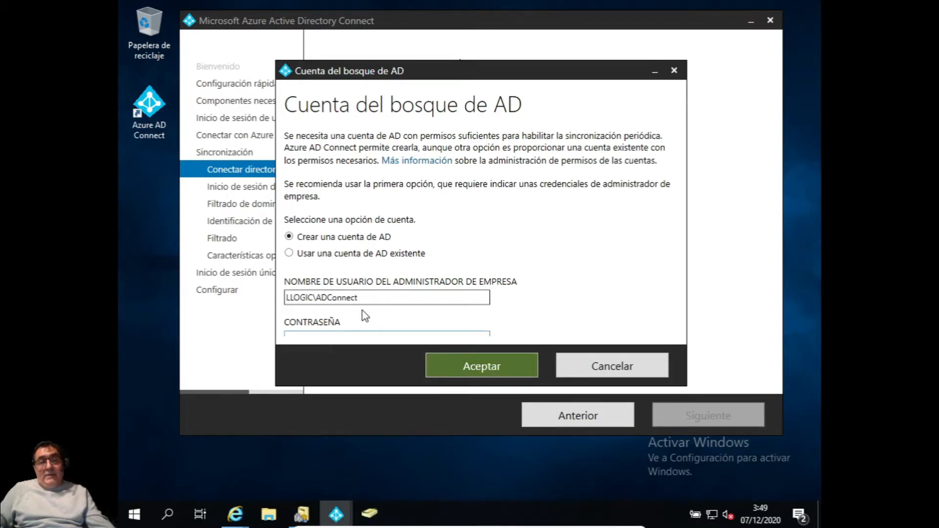
{"action": "left_click", "coordinate": [477, 354]}
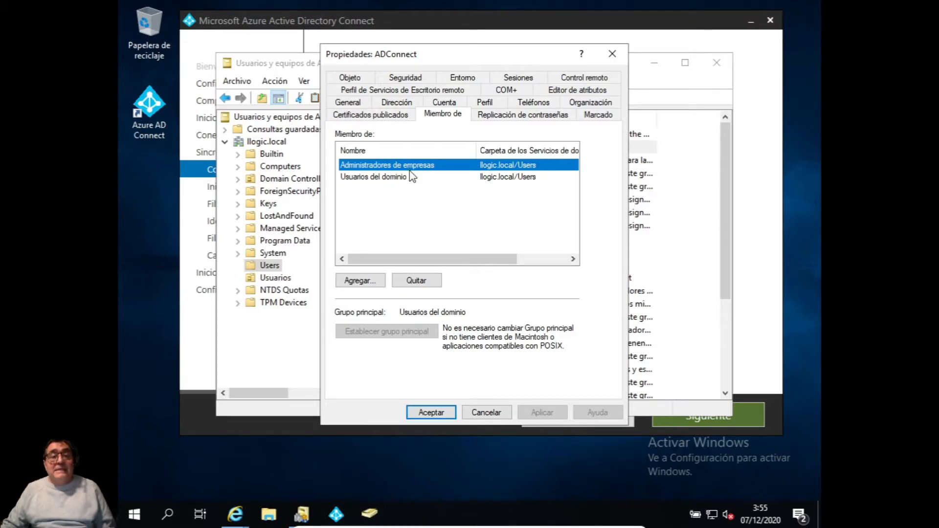
Step: Check ADConnect's membership of Administradores de empresas, then close its properties and minimize Active Directory Users and Computers
{"action": "left_click", "coordinate": [434, 414]}
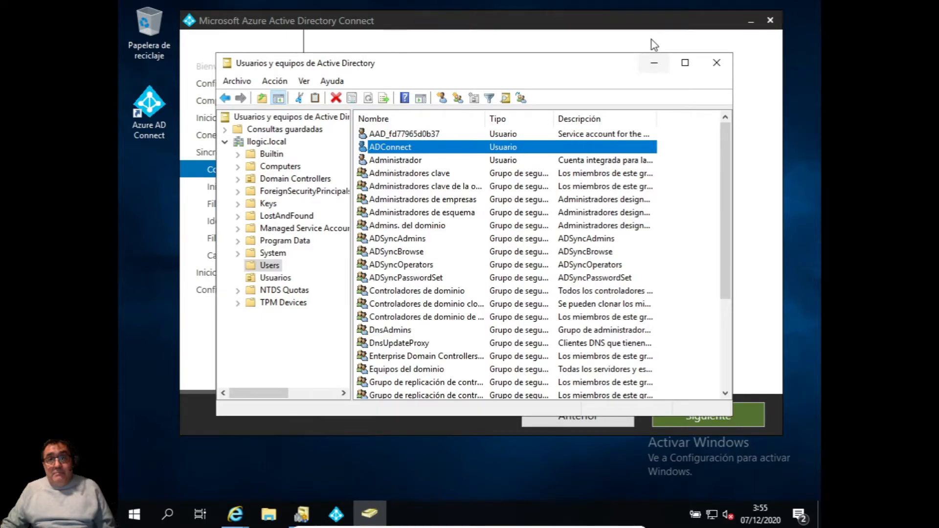
{"action": "left_click", "coordinate": [654, 62]}
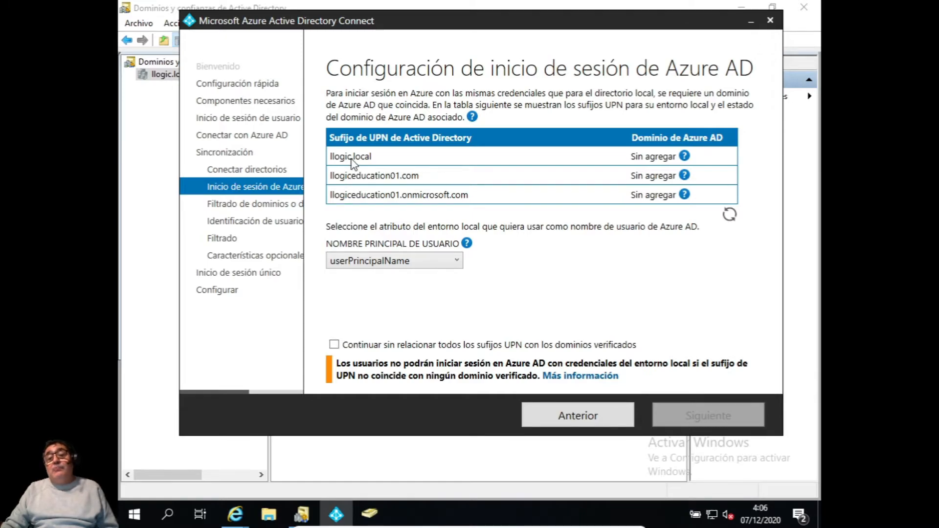
Step: Review the UPN suffixes' Azure AD domain status, and proceed without matching all UPN suffixes to verified domains
{"action": "left_click", "coordinate": [683, 156]}
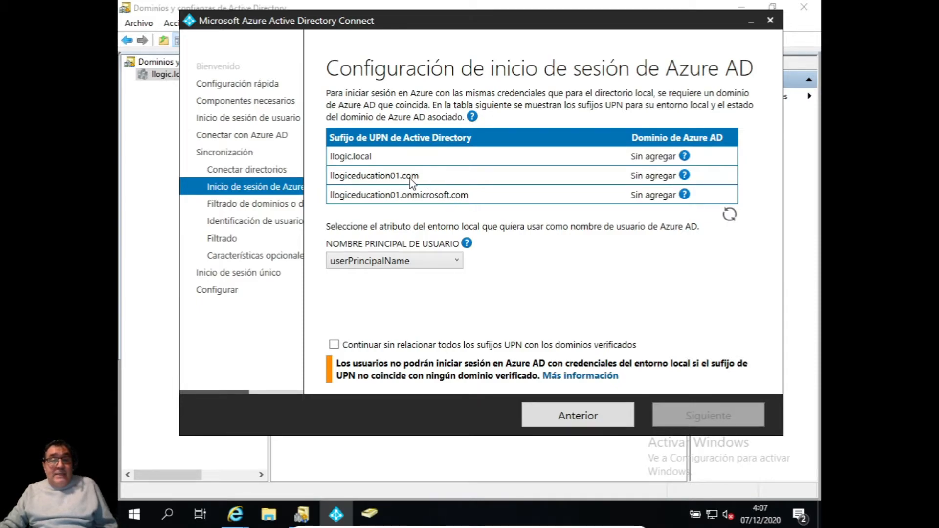
{"action": "mouse_move", "coordinate": [686, 180]}
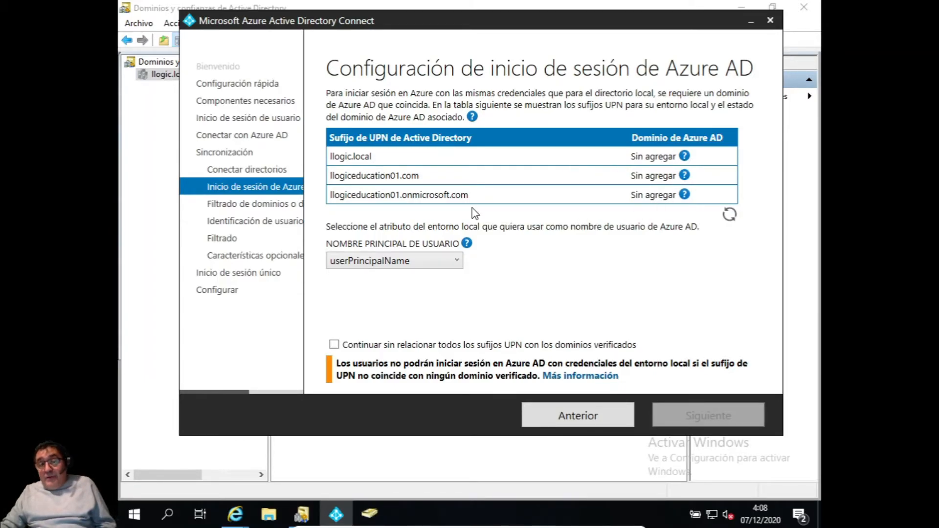
{"action": "left_click", "coordinate": [333, 345]}
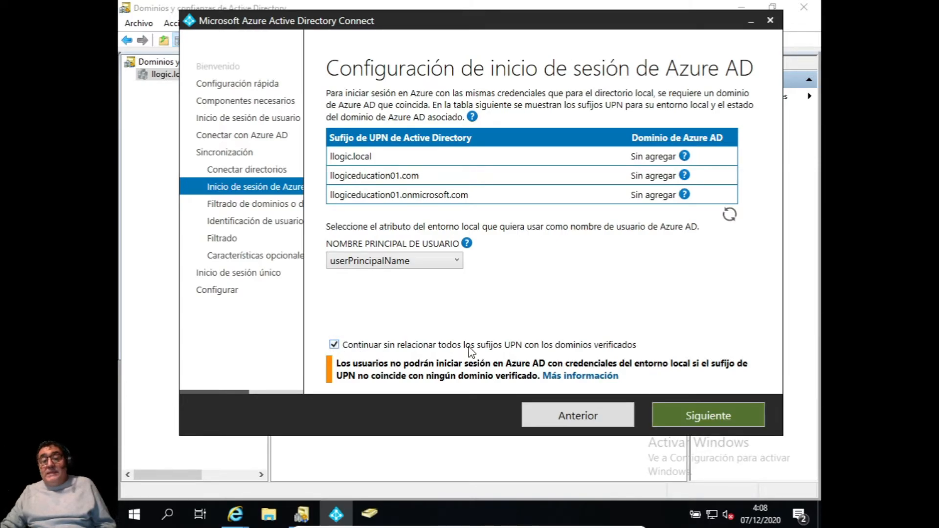
{"action": "left_click", "coordinate": [731, 416]}
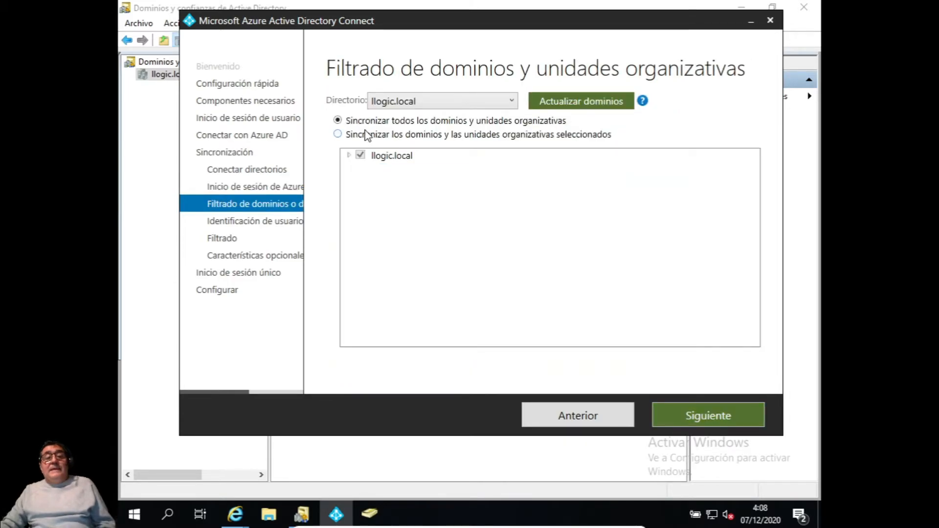
Step: Limit synchronization of llogic.local to the Usuarios organizational unit, with every other container unselected
{"action": "left_click", "coordinate": [338, 134]}
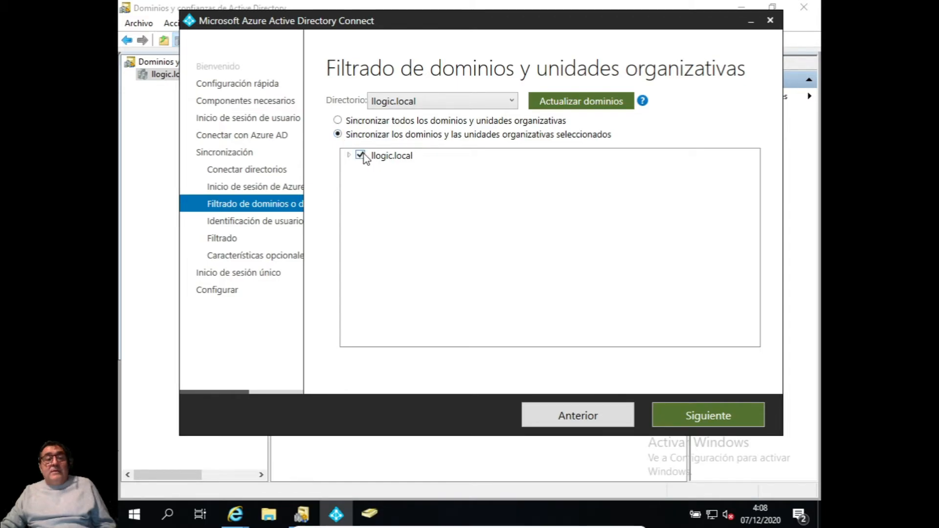
{"action": "left_click", "coordinate": [349, 155]}
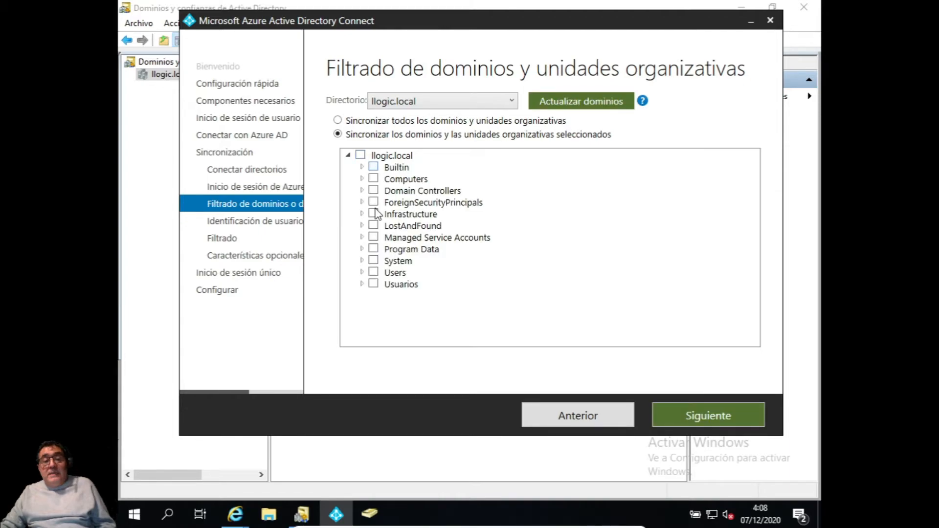
{"action": "left_click", "coordinate": [374, 283]}
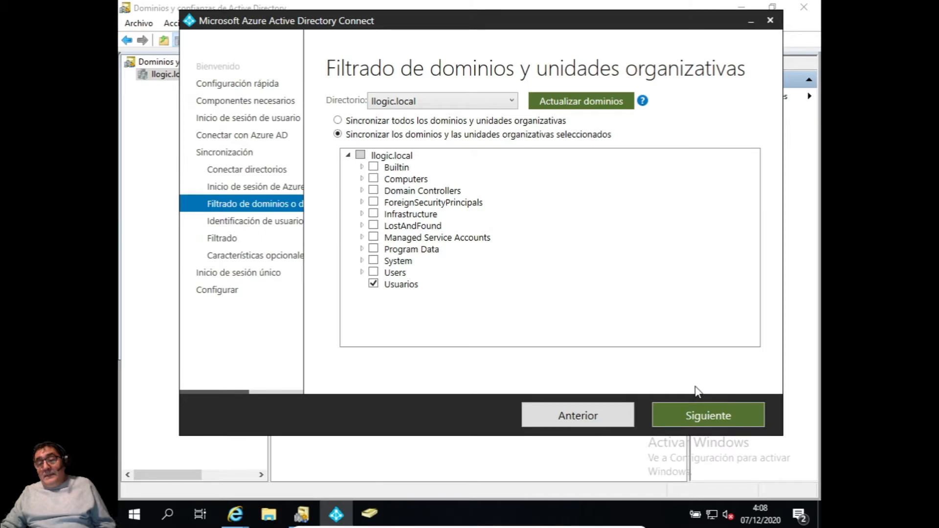
{"action": "left_click", "coordinate": [699, 413]}
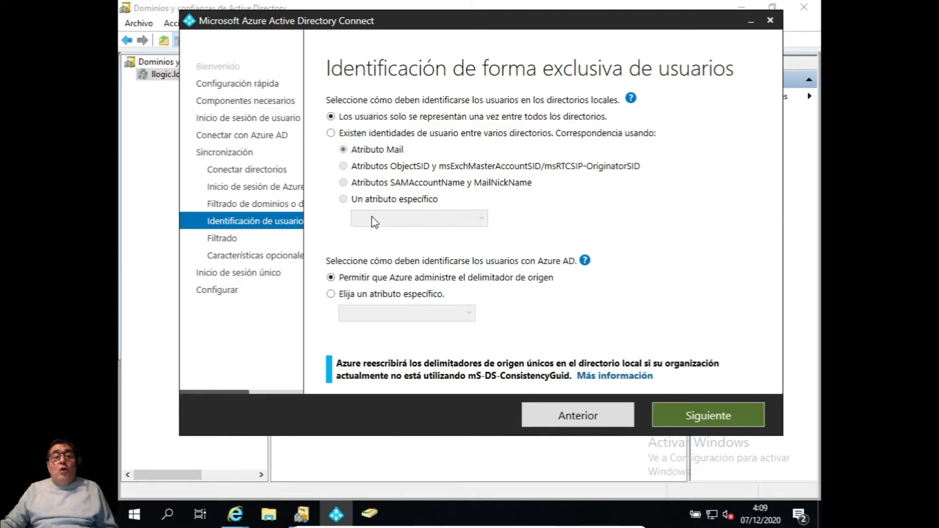
Step: Set user identities to exist across several directories, matched by the specific attribute userPrincipalName, and continue
{"action": "left_click", "coordinate": [331, 133]}
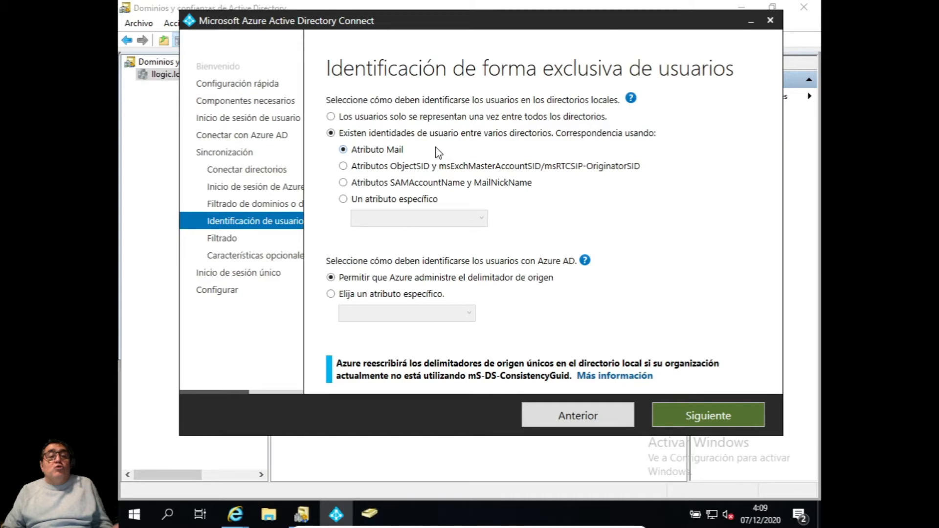
{"action": "left_click", "coordinate": [420, 199]}
{"action": "left_click", "coordinate": [470, 219]}
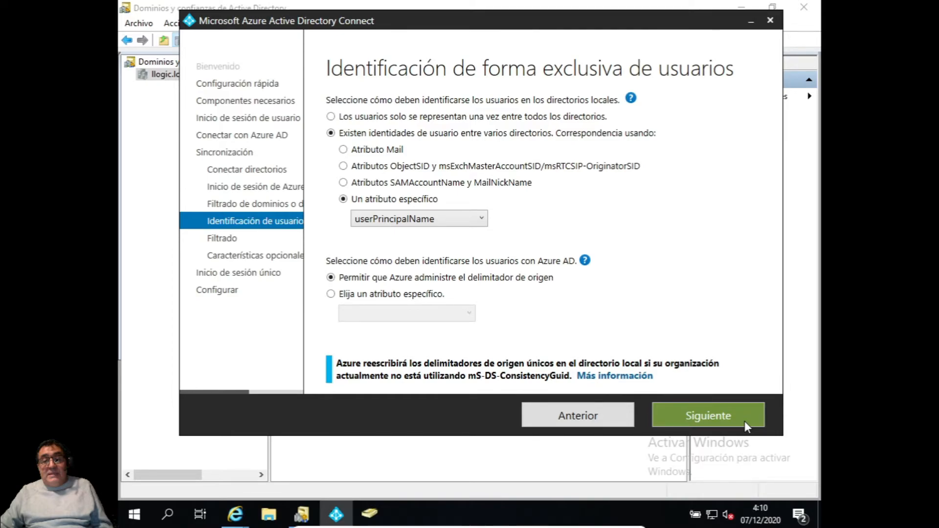
{"action": "left_click", "coordinate": [745, 424]}
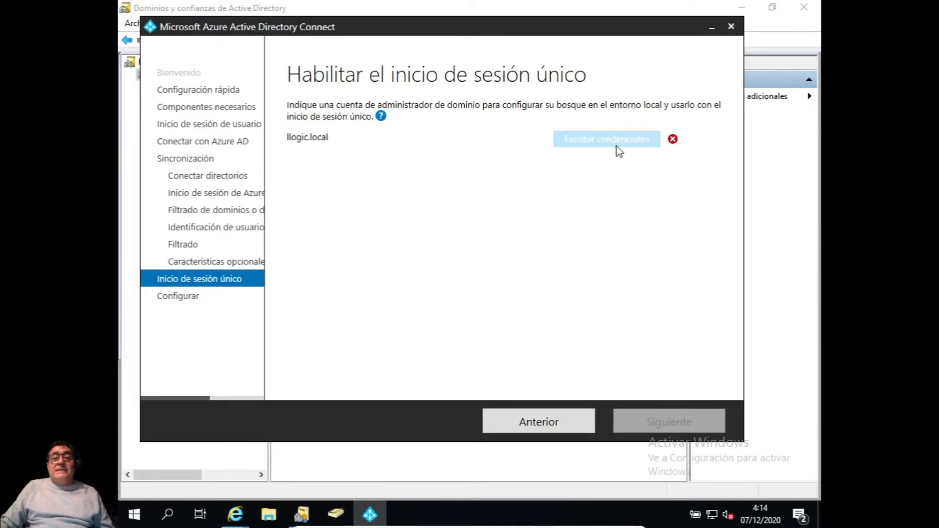
Step: Enter the llogic.local forest credentials for single sign-on with user name llogic\administrador and the account password, and accept them
{"action": "left_click", "coordinate": [587, 140]}
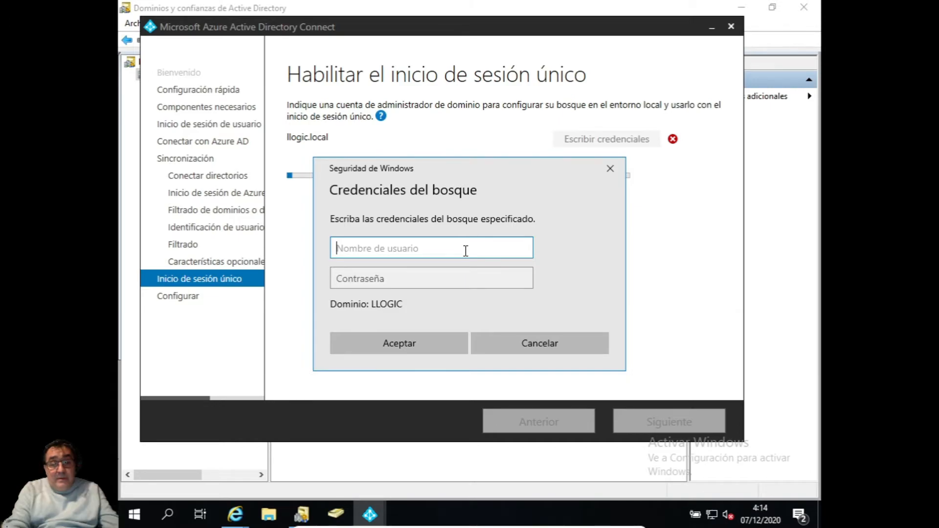
{"action": "type", "text": "llogi"}
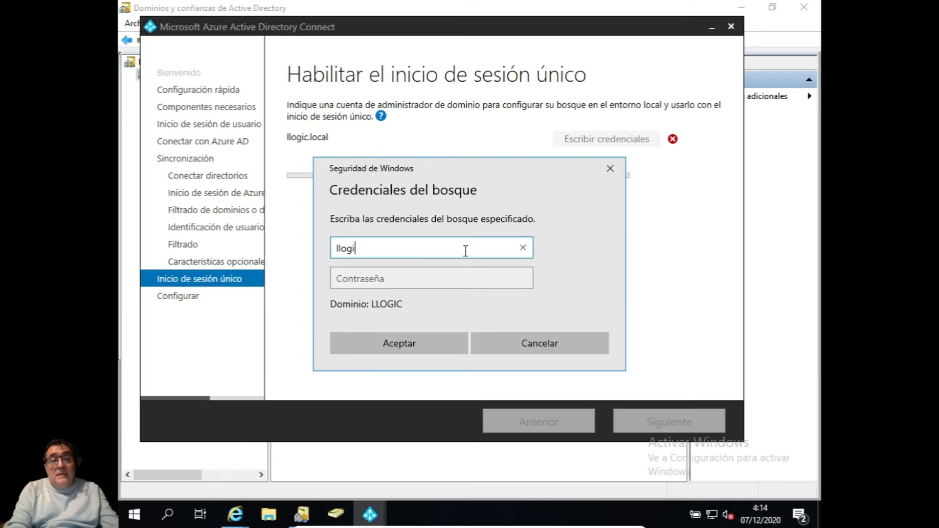
{"action": "type", "text": "c"}
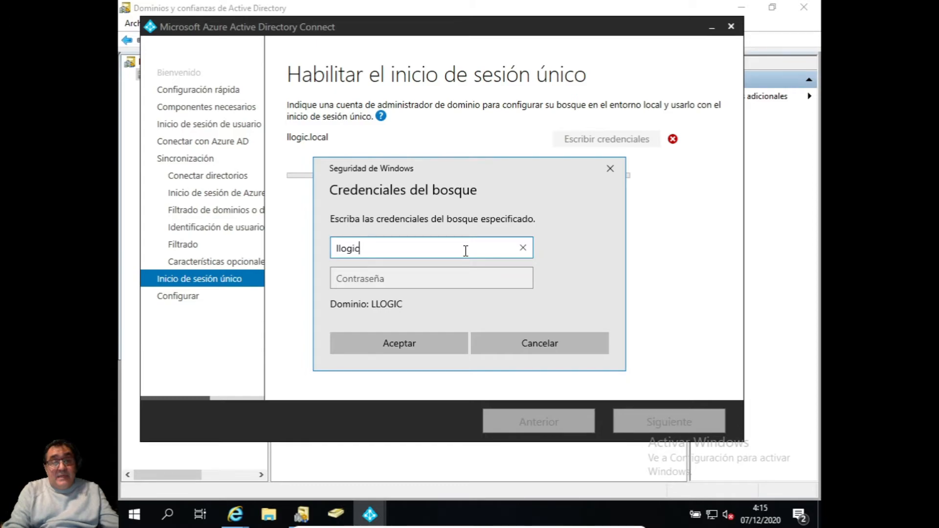
{"action": "type", "text": "\\administrador"}
{"action": "key", "text": "Tab"}
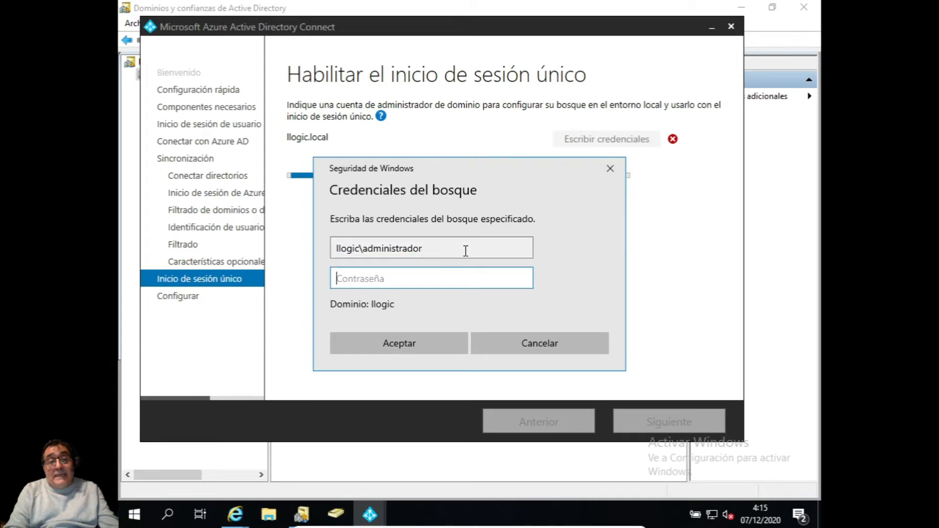
{"action": "type", "text": "•"}
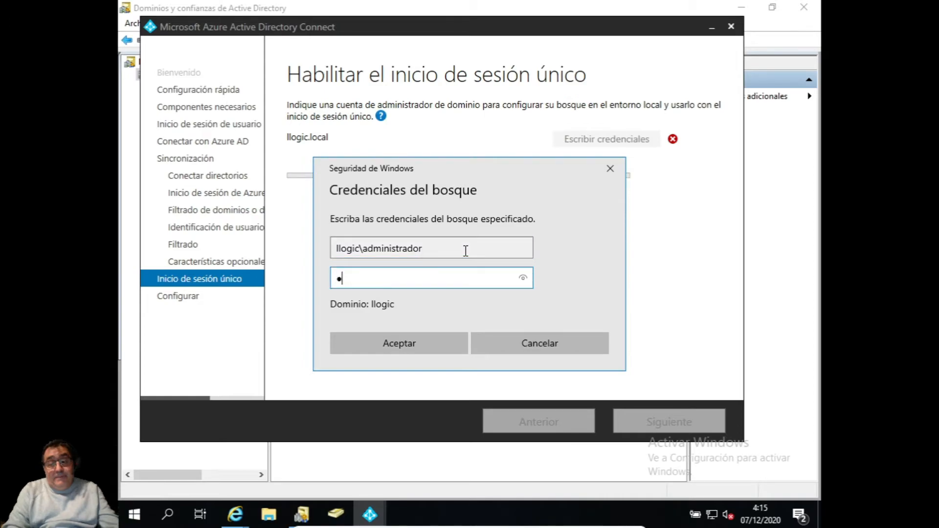
{"action": "type", "text": "••••••••"}
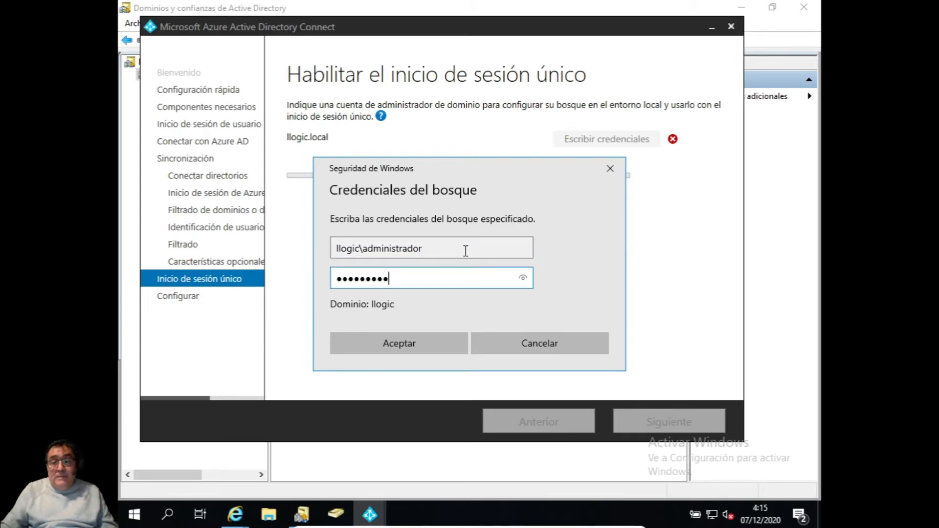
{"action": "left_click", "coordinate": [400, 343]}
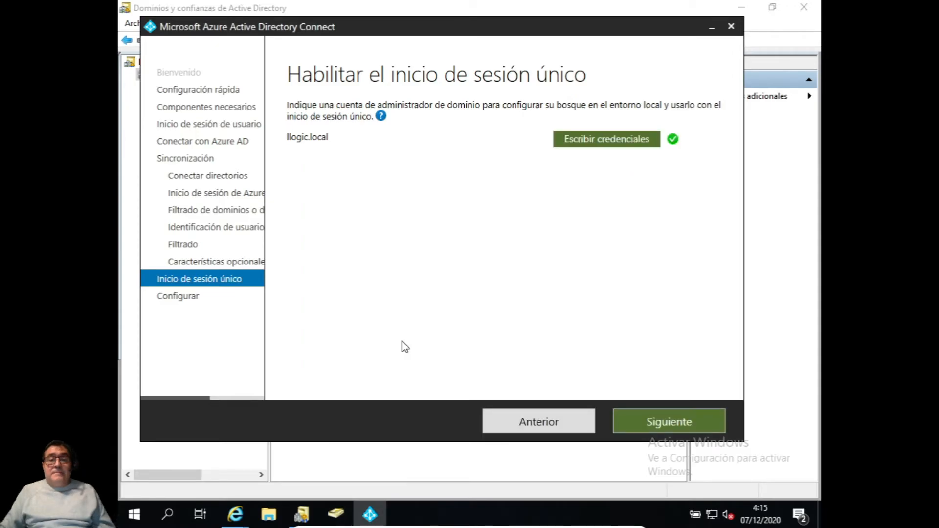
Step: Proceed to the configuration summary and start the installation, with synchronization starting once configuration completes
{"action": "left_click", "coordinate": [668, 424]}
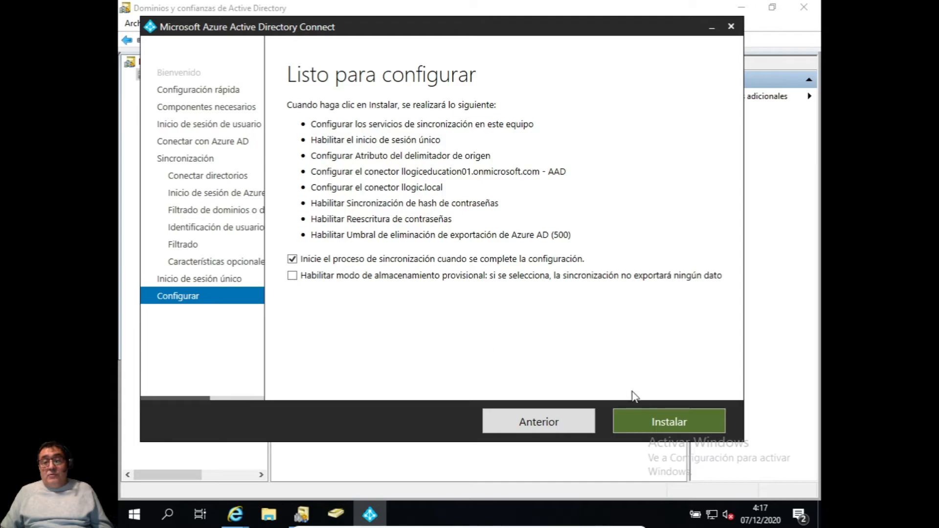
{"action": "left_click", "coordinate": [685, 424]}
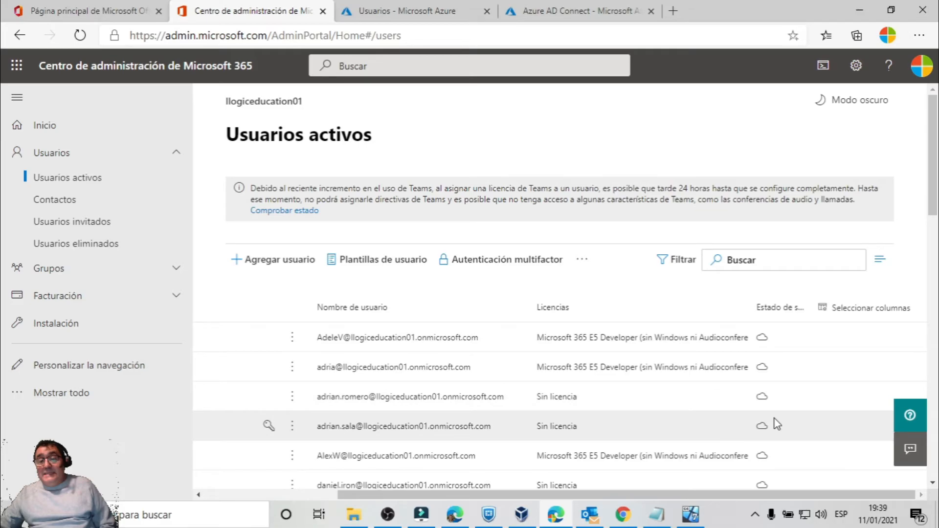
Step: Check the users' synchronization status in the Microsoft 365 active users list and in the Azure Active Directory users list
{"action": "scroll", "coordinate": [776, 425], "scroll_direction": "down", "scroll_amount": 5}
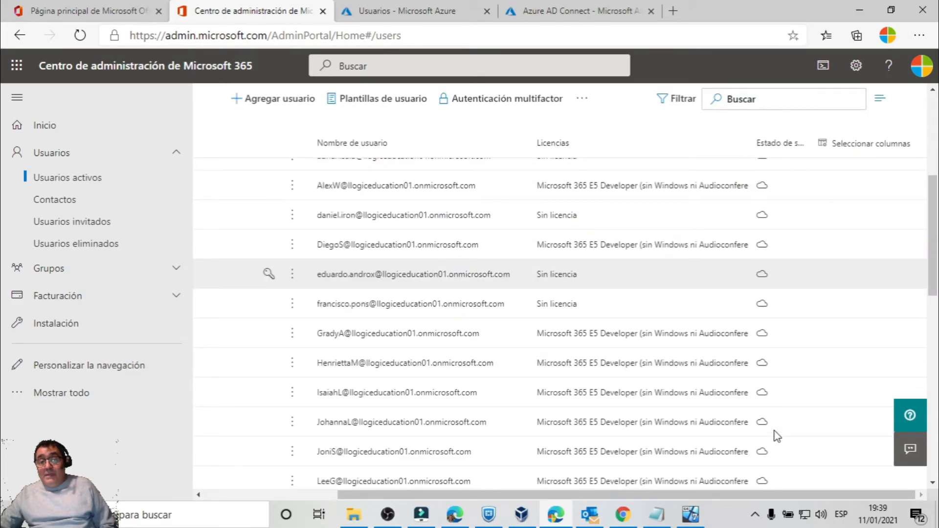
{"action": "scroll", "coordinate": [777, 435], "scroll_direction": "up", "scroll_amount": 5}
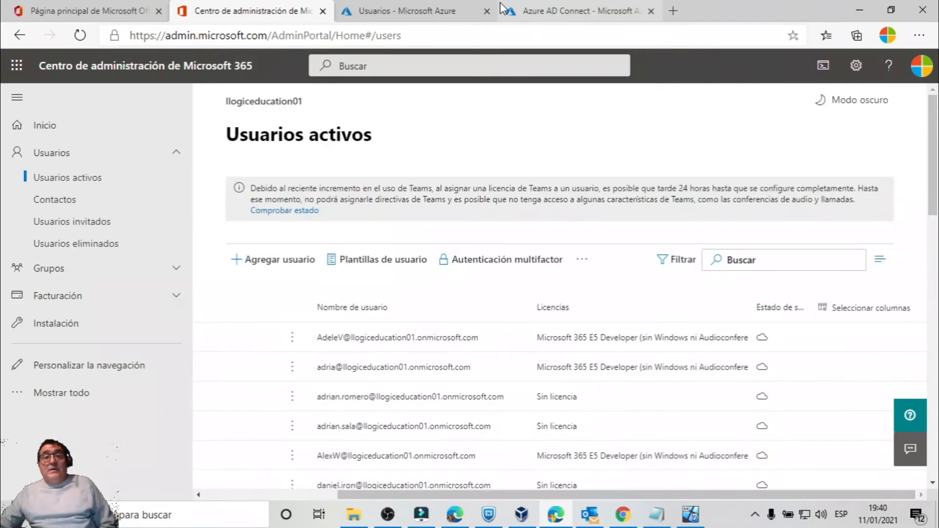
{"action": "left_click", "coordinate": [431, 10]}
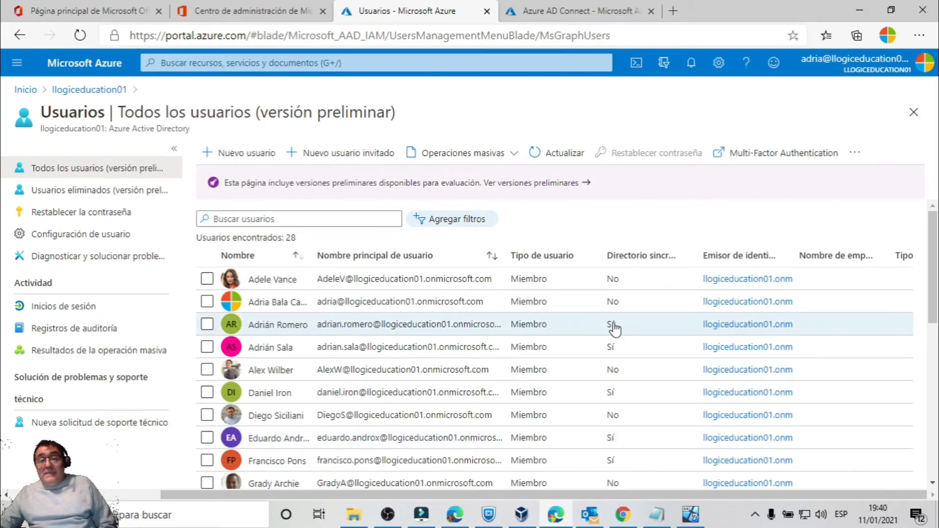
{"action": "scroll", "coordinate": [615, 329], "scroll_direction": "down", "scroll_amount": 1}
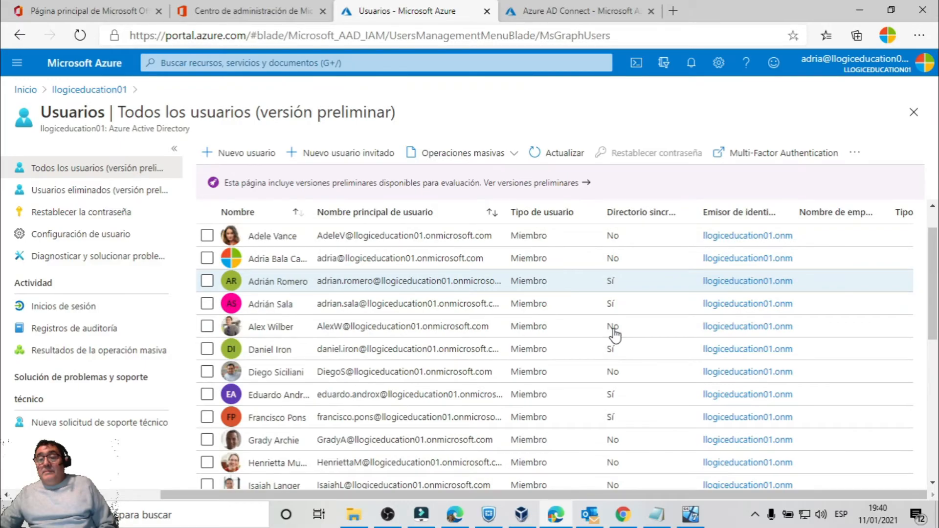
{"action": "scroll", "coordinate": [615, 352], "scroll_direction": "down", "scroll_amount": 1}
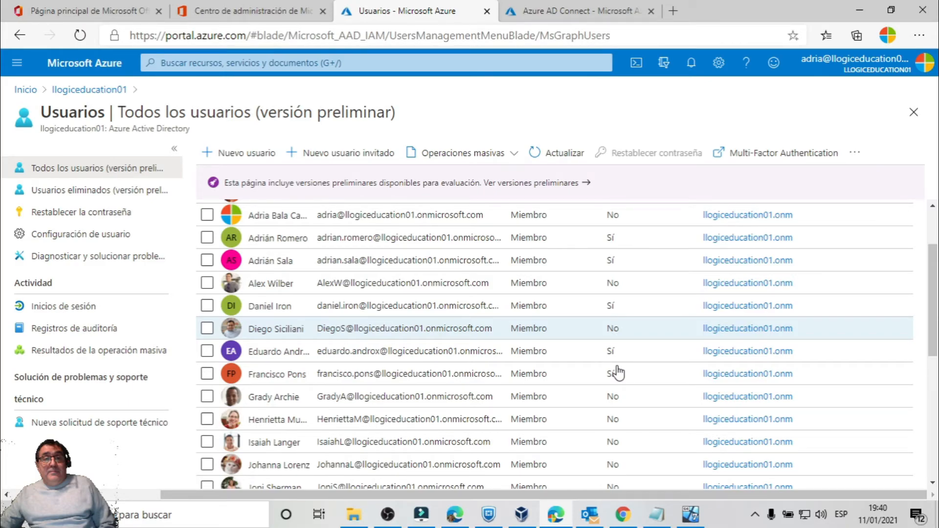
Step: Review the synchronization and user sign-in status on the Azure AD Connect page of the Azure portal
{"action": "key", "text": "ctrl+Tab"}
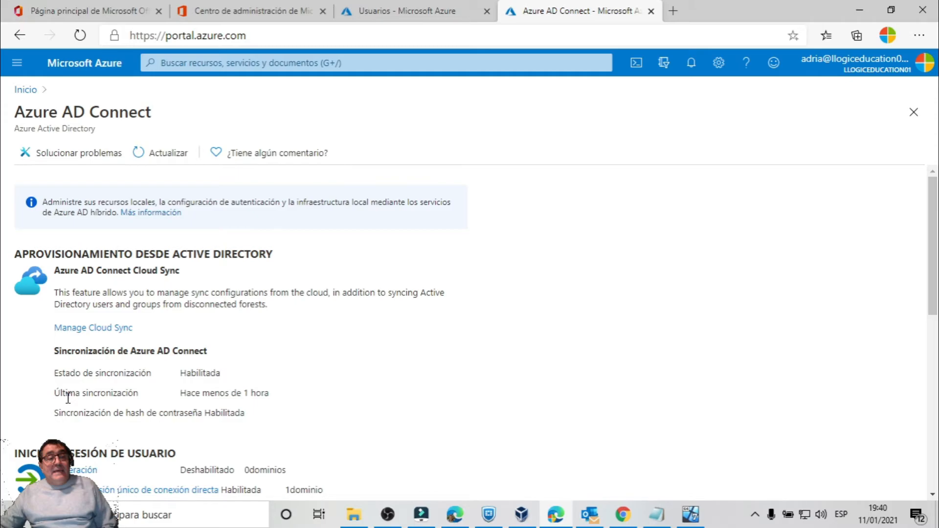
{"action": "scroll", "coordinate": [68, 397], "scroll_direction": "down", "scroll_amount": 3}
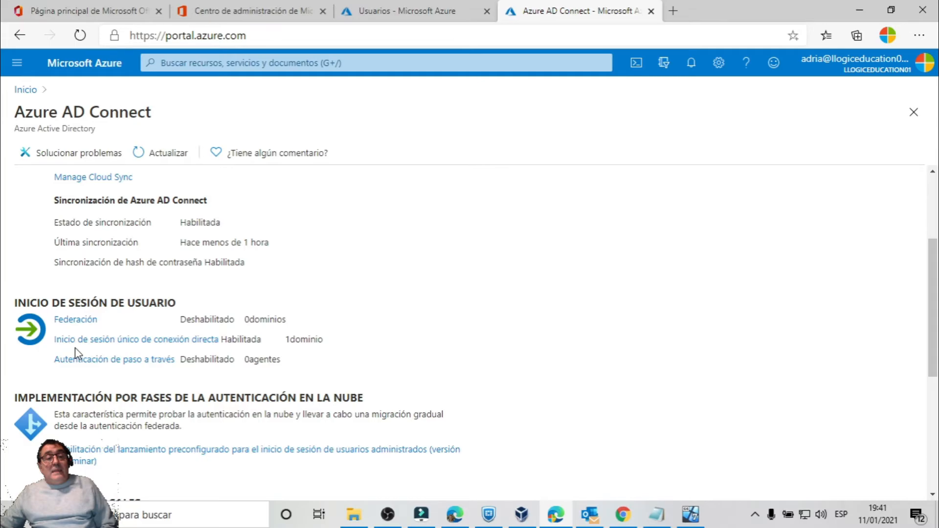
{"action": "scroll", "coordinate": [75, 347], "scroll_direction": "up", "scroll_amount": 3}
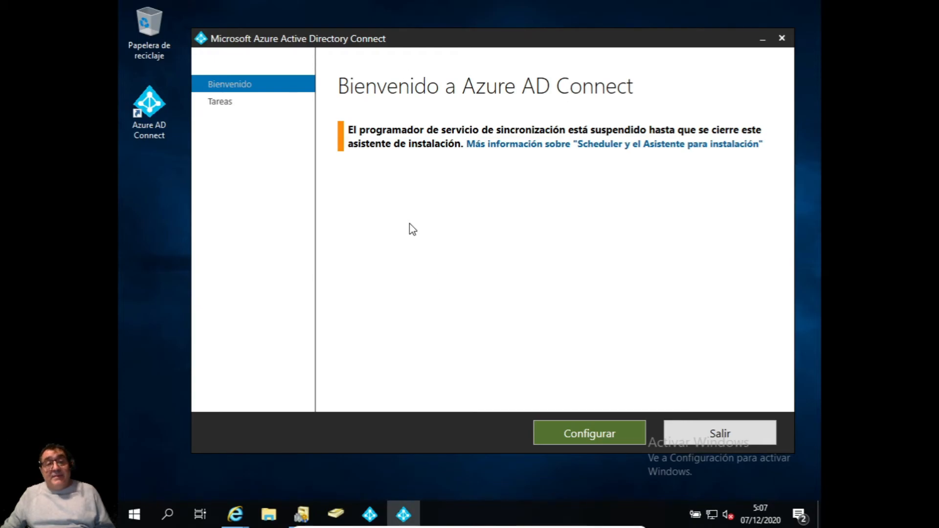
Step: Review the current synchronization configuration through the additional tasks of the Azure AD Connect wizard, and return to the task list
{"action": "left_click", "coordinate": [575, 434]}
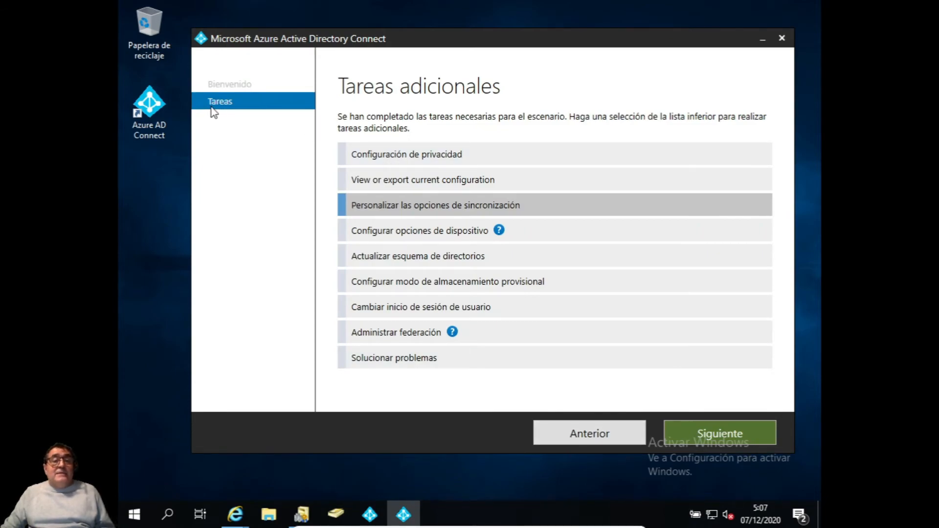
{"action": "left_click", "coordinate": [404, 163]}
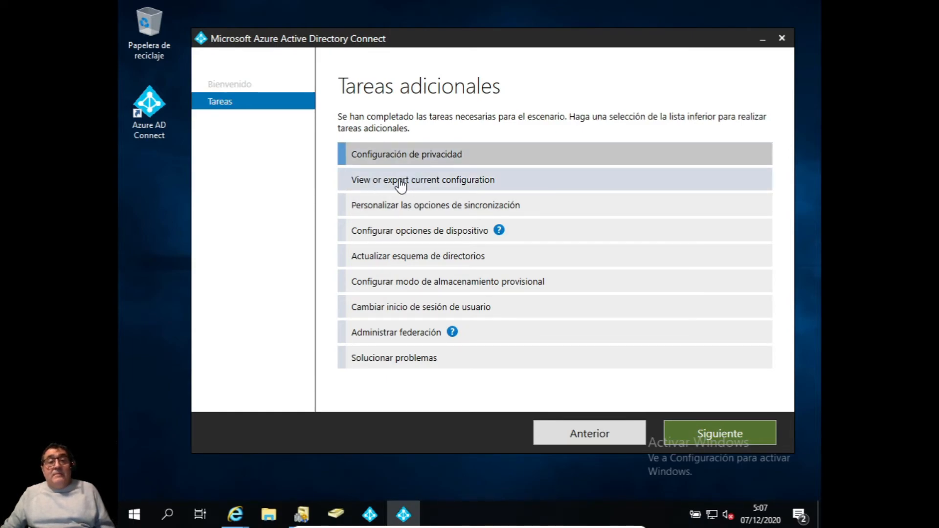
{"action": "left_click", "coordinate": [399, 188]}
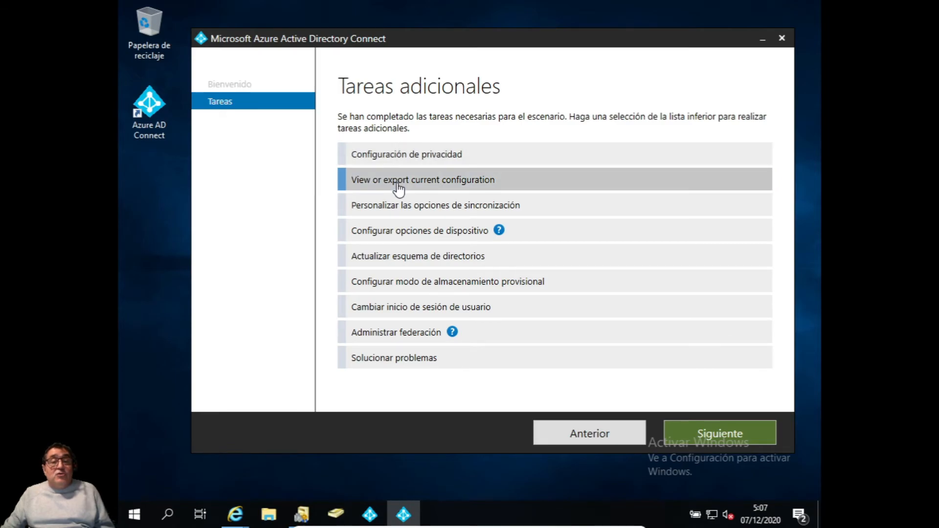
{"action": "left_click", "coordinate": [764, 437]}
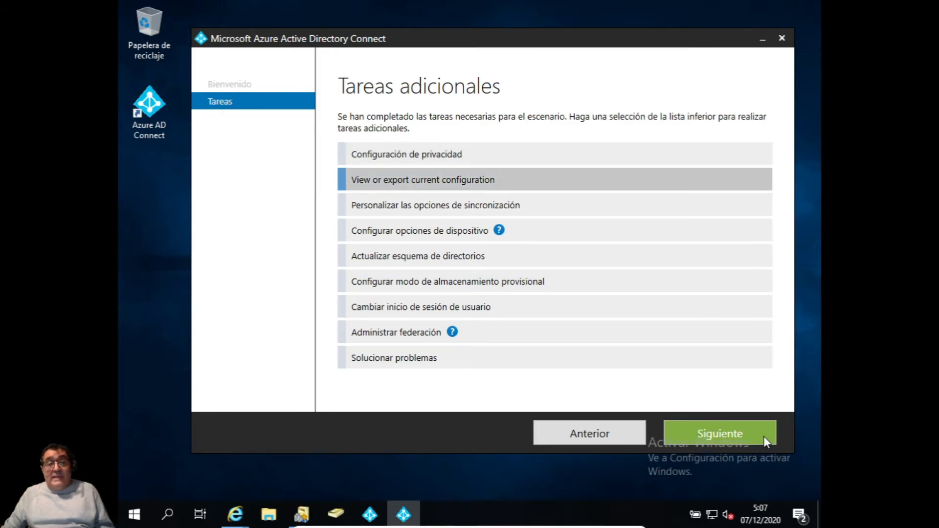
{"action": "scroll", "coordinate": [427, 259], "scroll_direction": "down", "scroll_amount": 5}
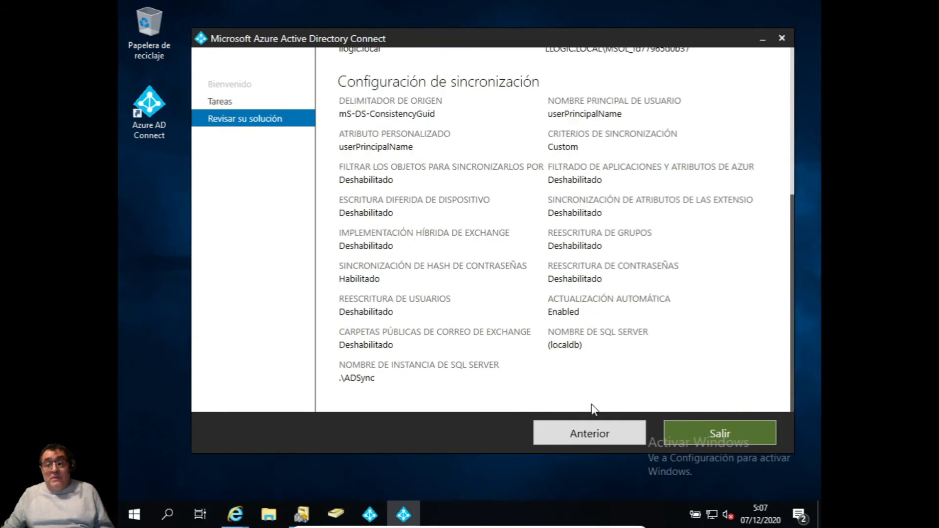
{"action": "left_click", "coordinate": [590, 438]}
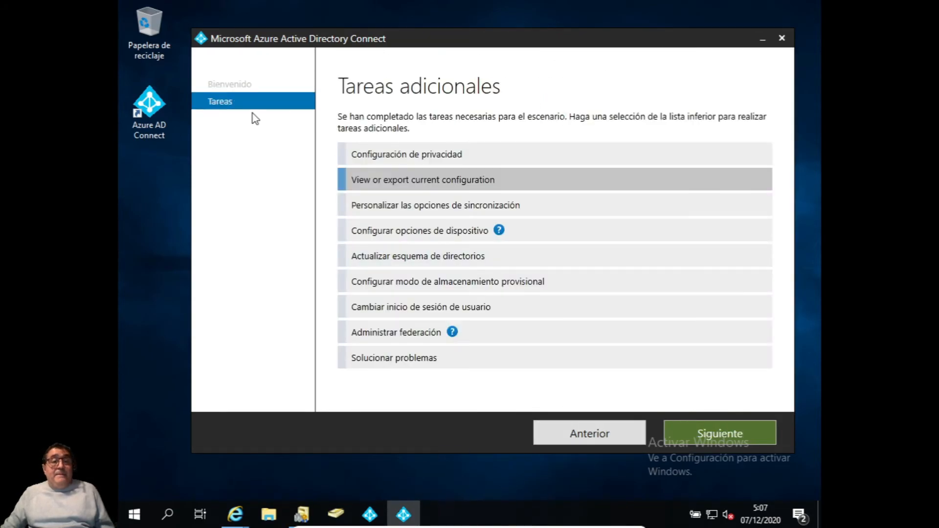
Step: View the wizard pages for customizing the synchronization options, and return to the task list without entering credentials
{"action": "left_click", "coordinate": [394, 207]}
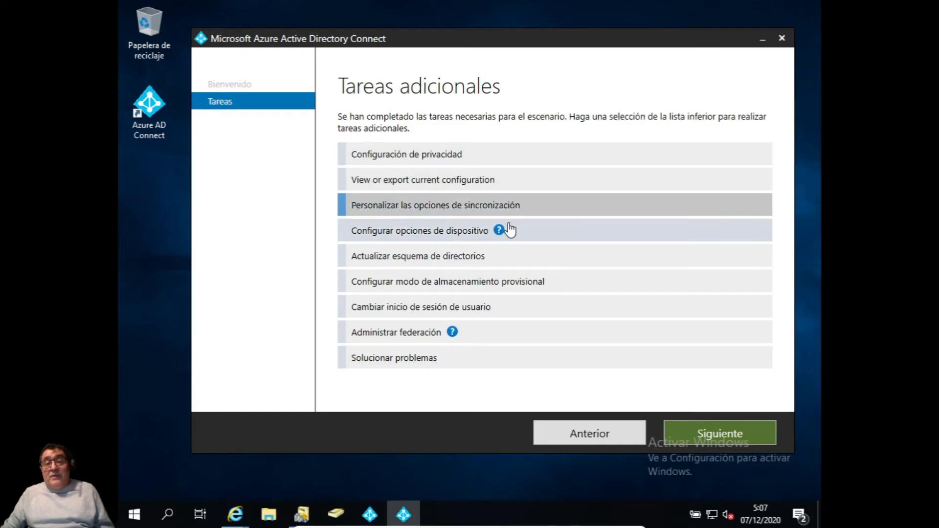
{"action": "left_click", "coordinate": [726, 435]}
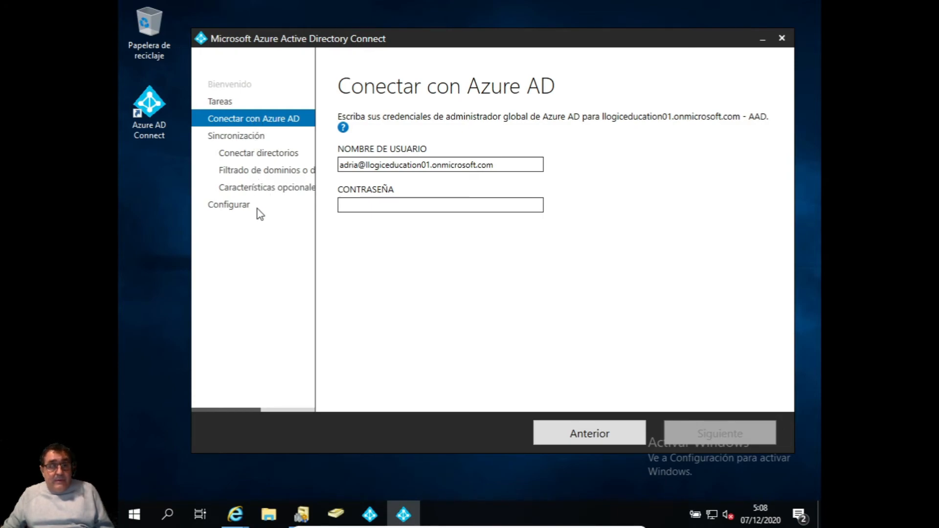
{"action": "left_click", "coordinate": [622, 441]}
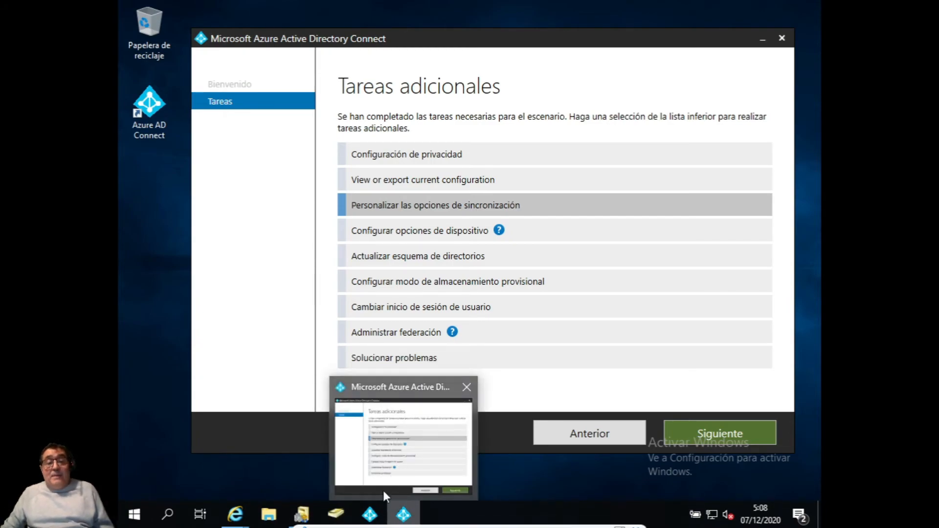
Step: Switch to Synchronization Service Manager and examine the statistics of both Delta Import runs and the llogic.local Export and Delta Synchronization runs
{"action": "mouse_move", "coordinate": [377, 513]}
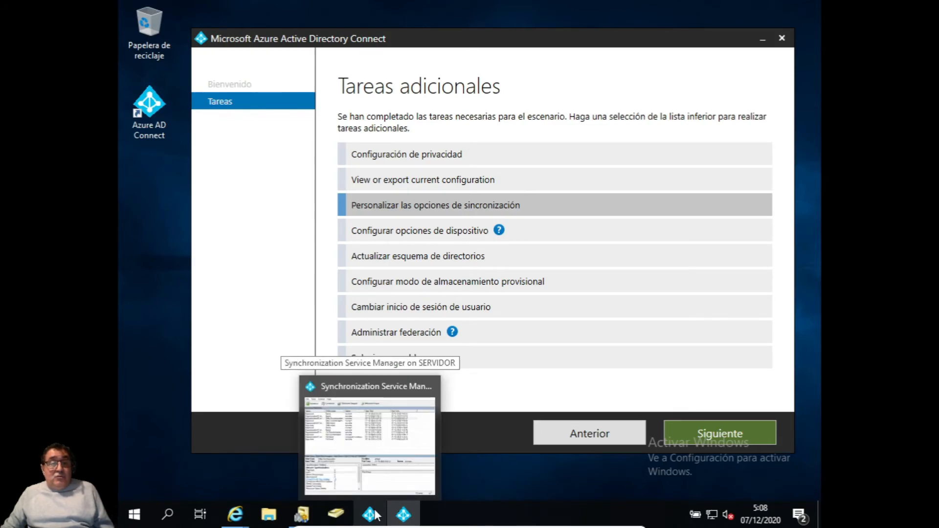
{"action": "left_click", "coordinate": [352, 420]}
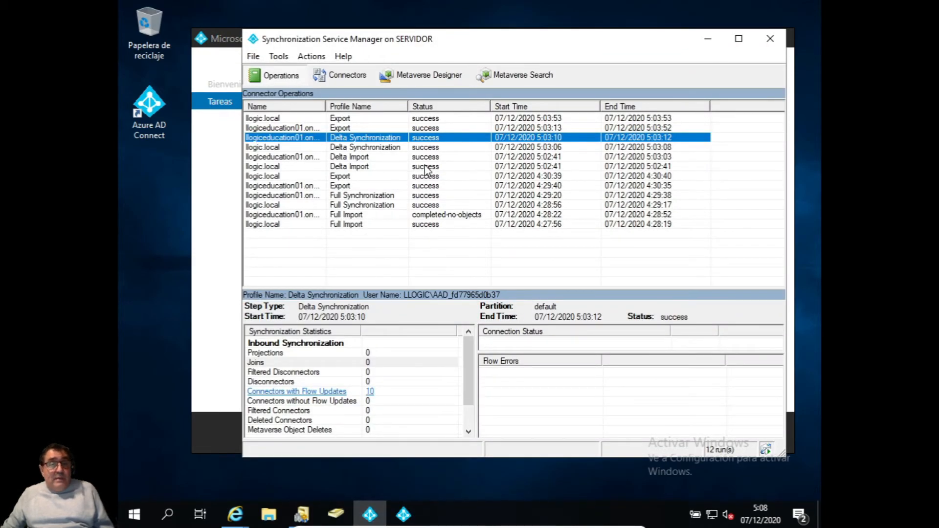
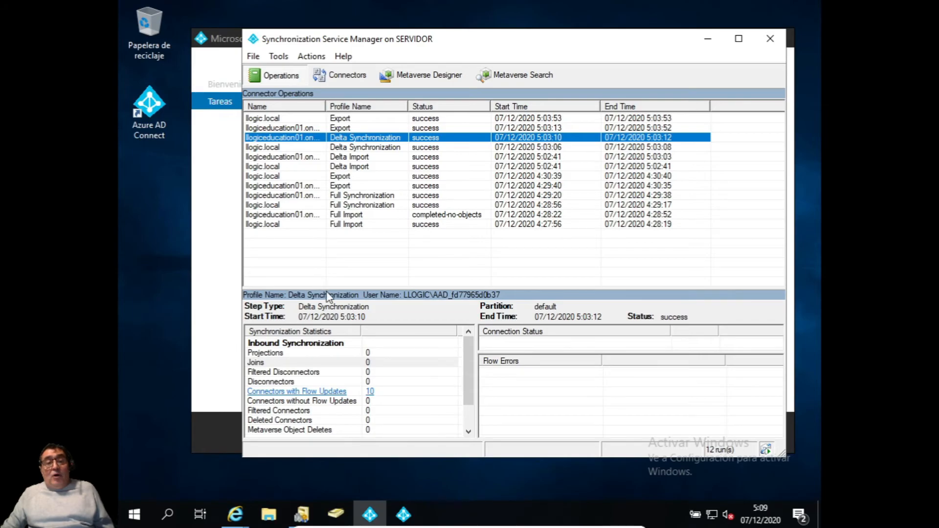
{"action": "left_click", "coordinate": [262, 158]}
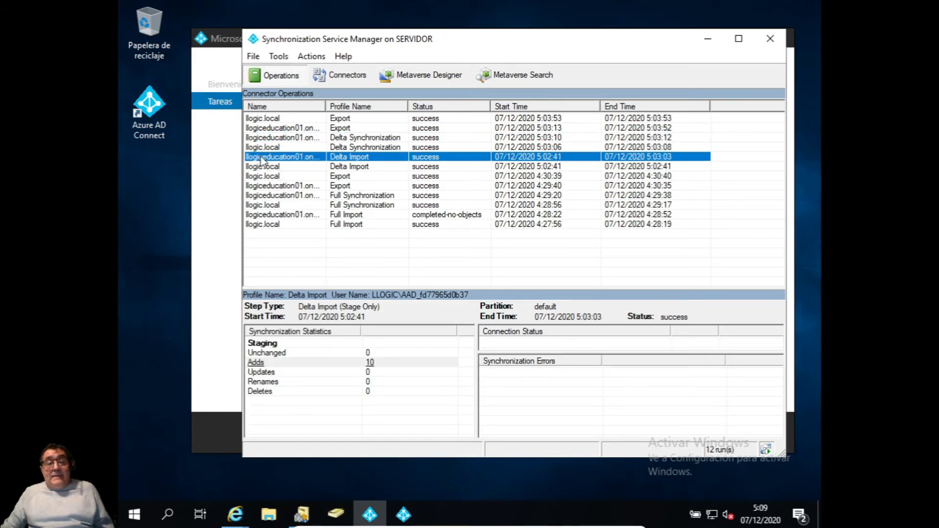
{"action": "left_click", "coordinate": [269, 168]}
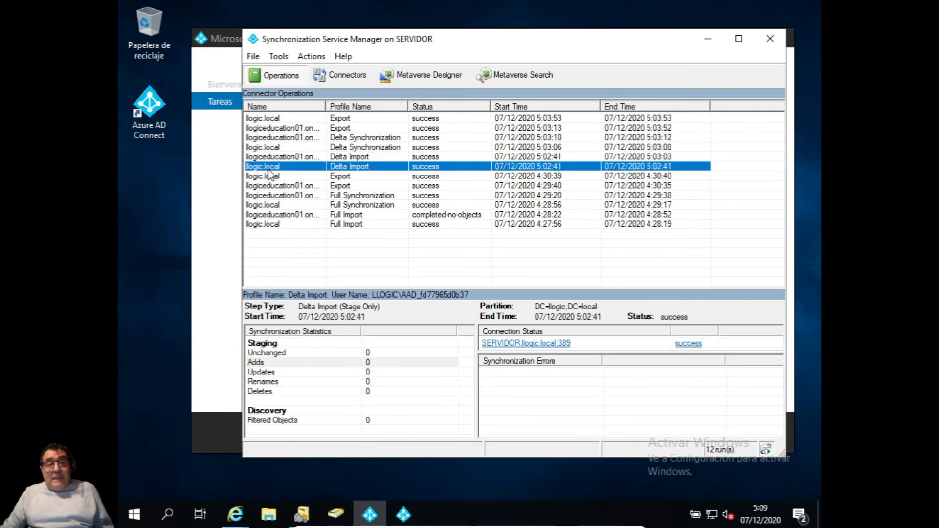
{"action": "left_click", "coordinate": [268, 177]}
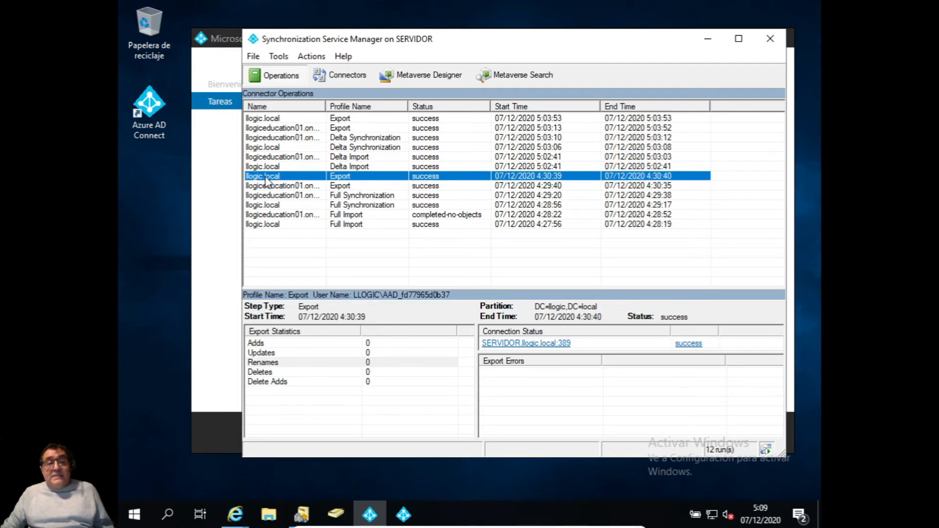
{"action": "left_click", "coordinate": [268, 148]}
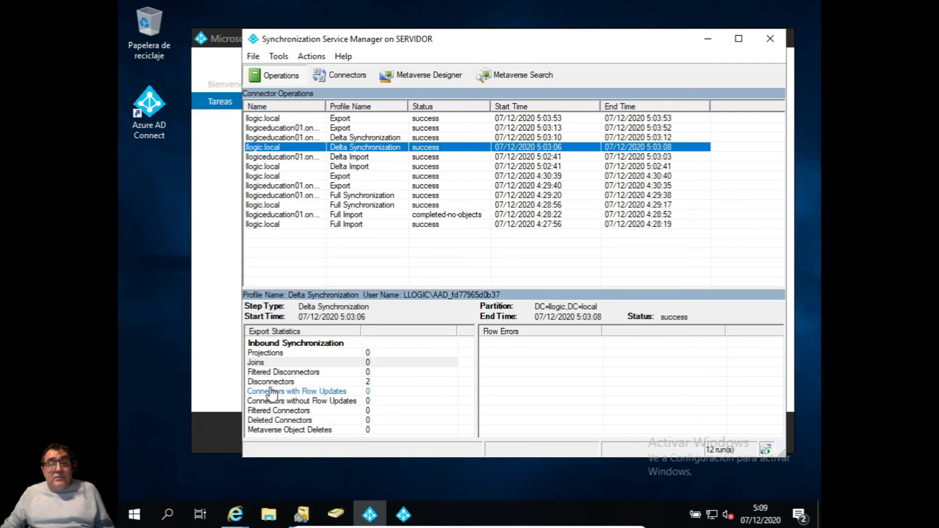
Step: View the objects listed under Connectors with Flow Updates for the tenant connector's Delta Synchronization run, and close the details
{"action": "left_click", "coordinate": [267, 139]}
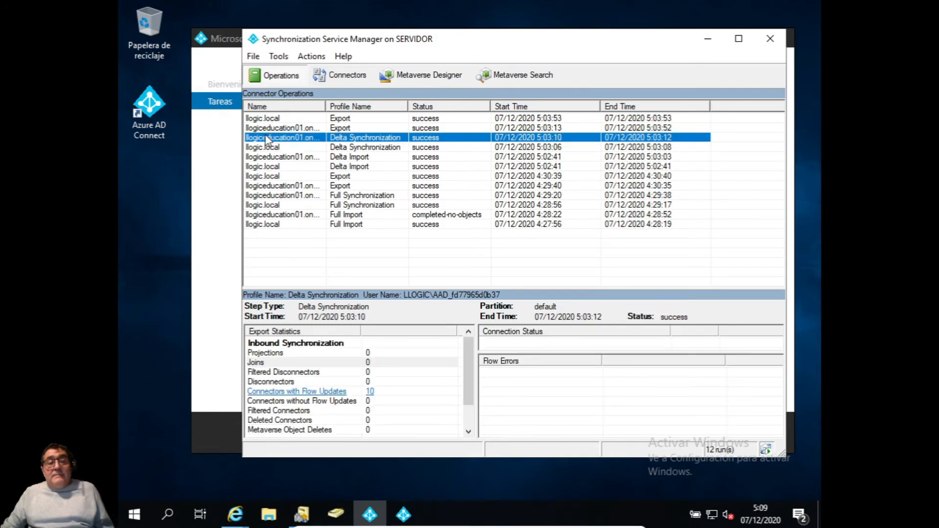
{"action": "left_click", "coordinate": [327, 392]}
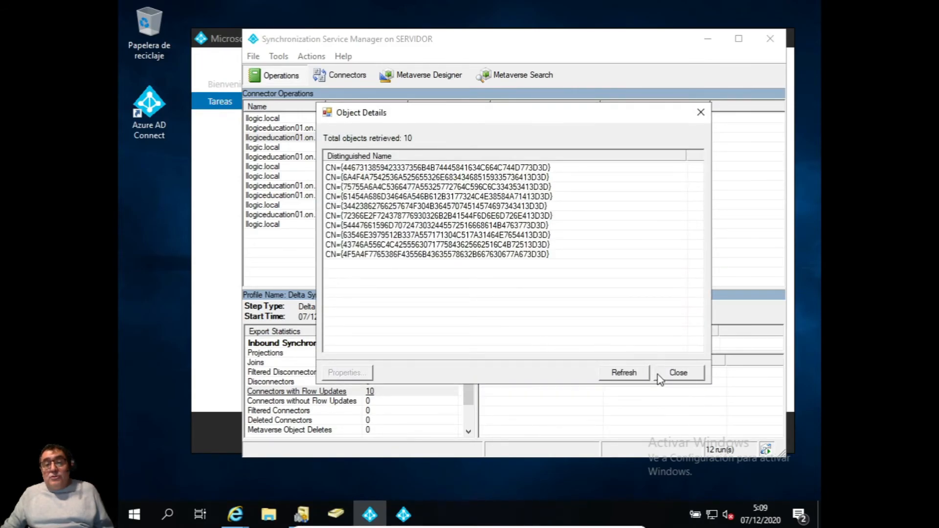
{"action": "left_click", "coordinate": [677, 372]}
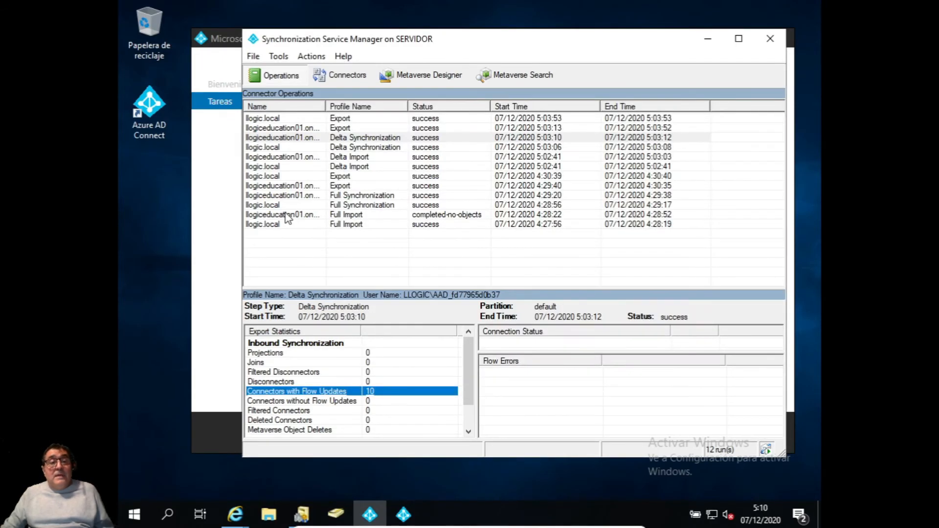
Step: Examine the statistics of the tenant's Full Synchronization and Full Import runs and the llogic.local Full Synchronization run
{"action": "left_click", "coordinate": [295, 196]}
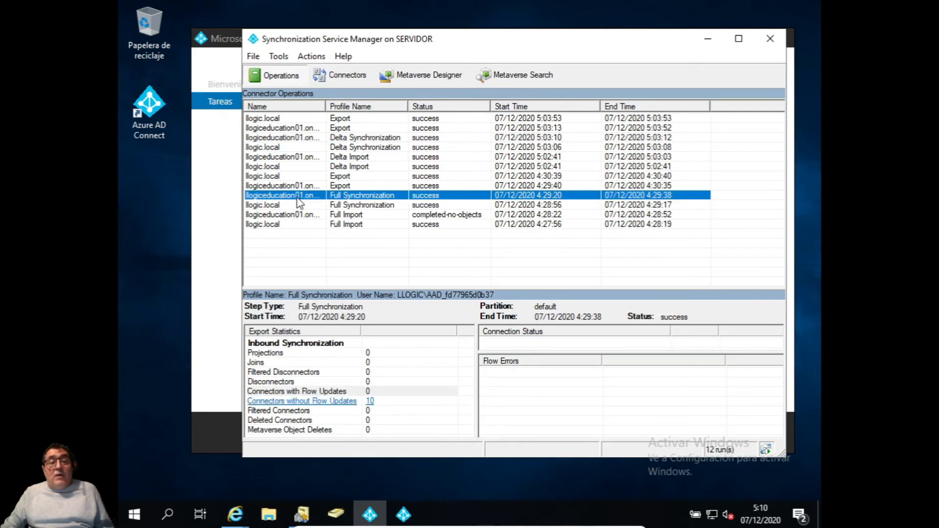
{"action": "left_click", "coordinate": [272, 215]}
{"action": "left_click", "coordinate": [269, 206]}
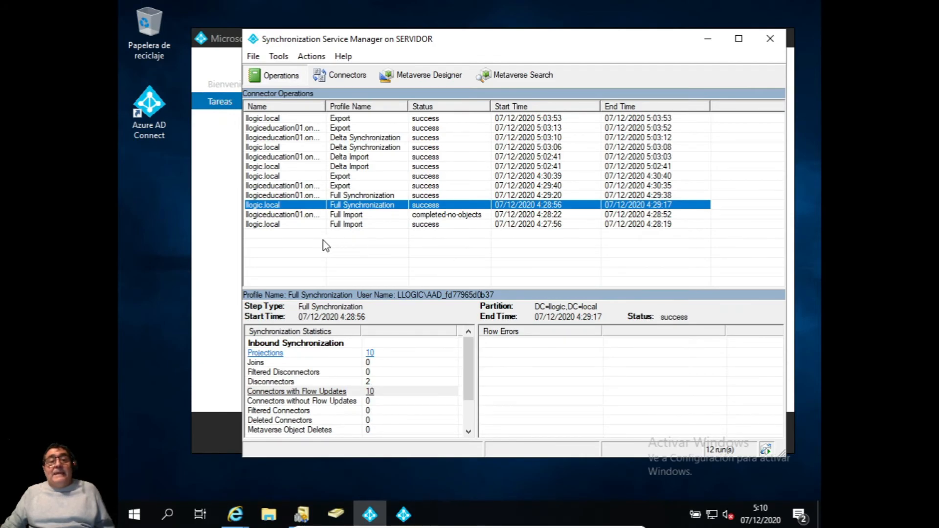
Step: View the objects listed under Adds for the llogic.local Full Import run, and close the details
{"action": "left_click", "coordinate": [278, 226]}
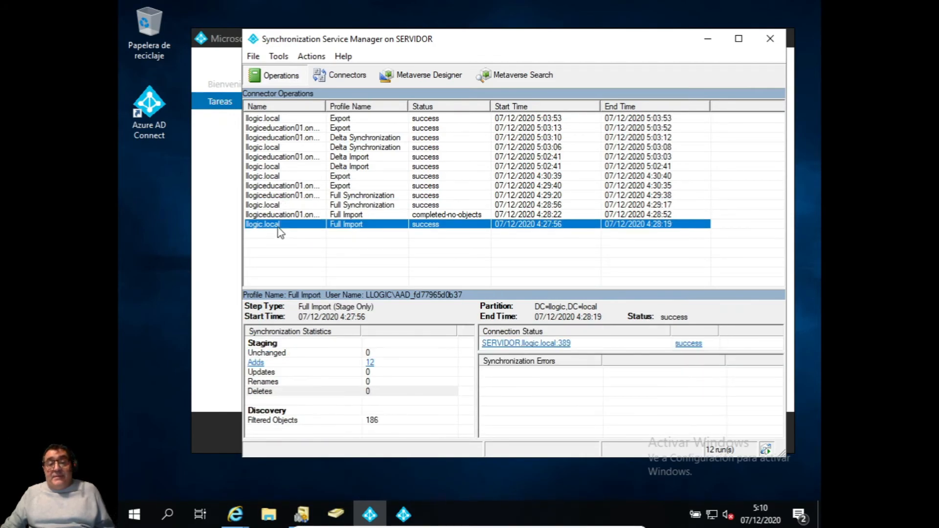
{"action": "left_click", "coordinate": [256, 362]}
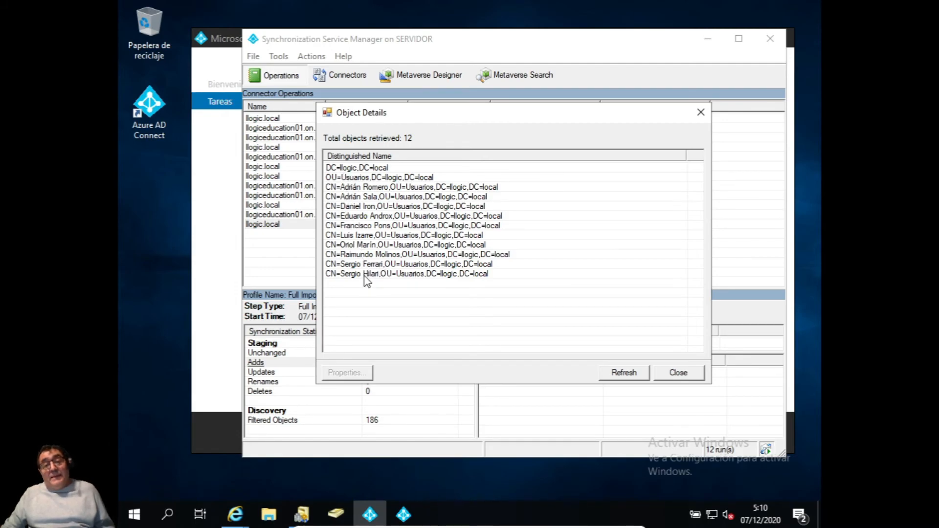
{"action": "left_click", "coordinate": [674, 373]}
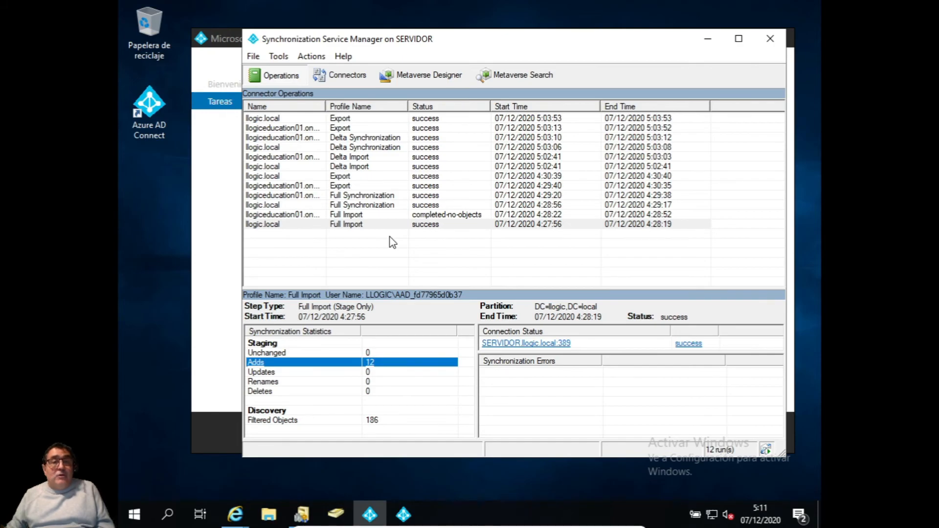
Step: Examine the attributes of the person object type in the Metaverse Designer, selecting authOrig
{"action": "left_click", "coordinate": [429, 77]}
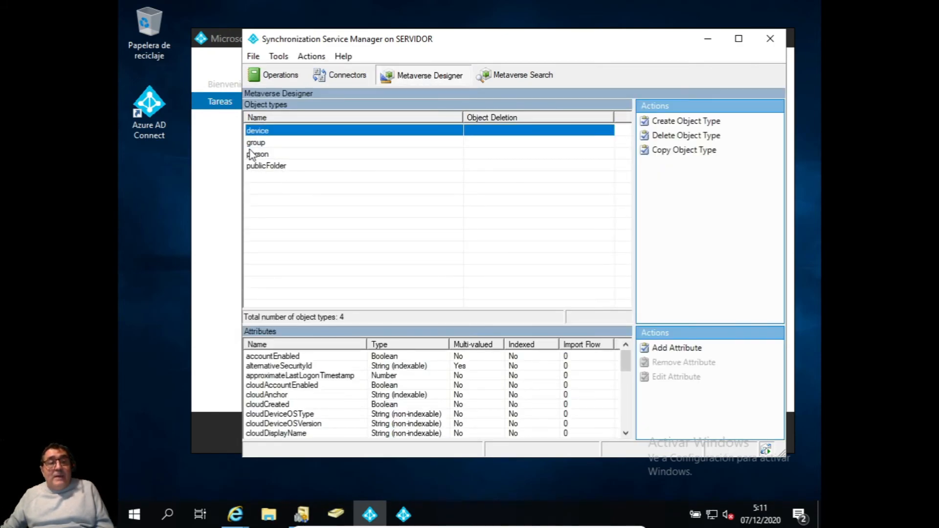
{"action": "left_click", "coordinate": [252, 153]}
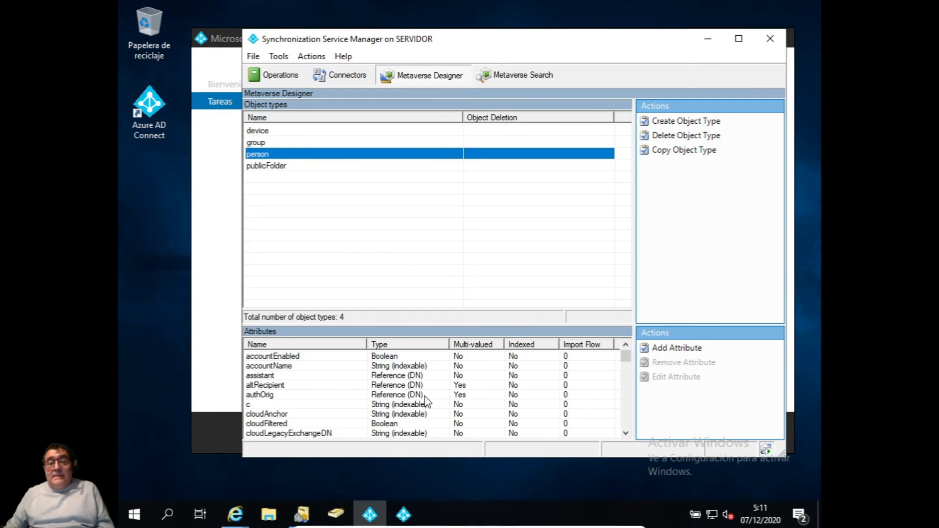
{"action": "left_click", "coordinate": [304, 394]}
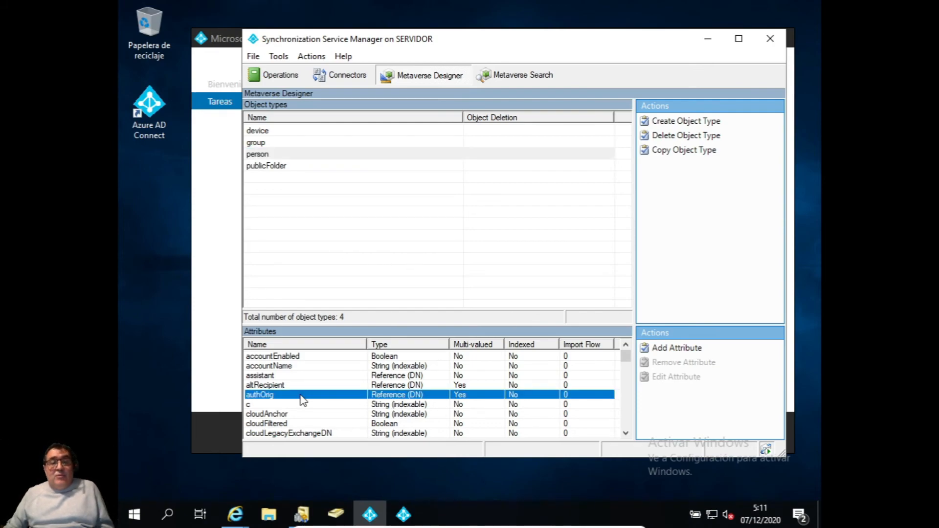
Step: Return to the list of connector operations, view the run profiles available for the tenant connector's Export operation, and cancel without running one
{"action": "scroll", "coordinate": [300, 396], "scroll_direction": "down", "scroll_amount": 1}
{"action": "scroll", "coordinate": [300, 396], "scroll_direction": "up", "scroll_amount": 1}
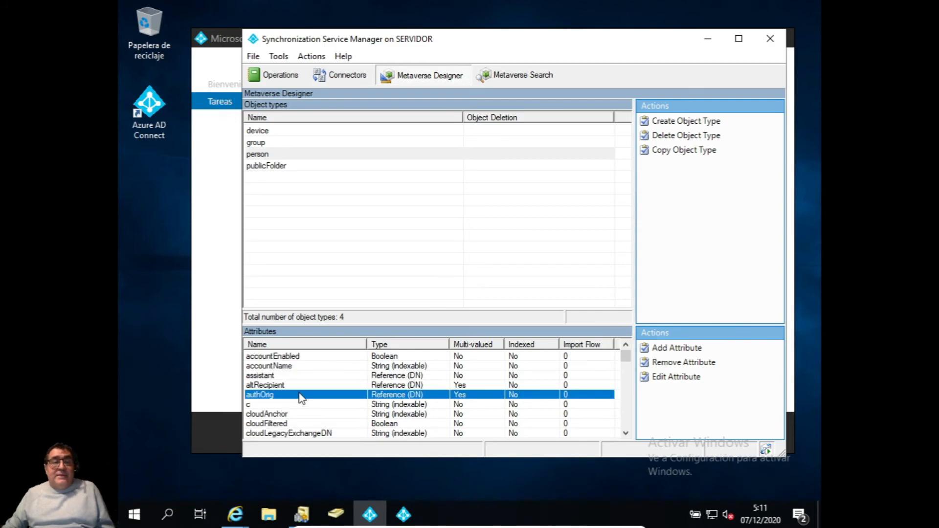
{"action": "left_click", "coordinate": [286, 71]}
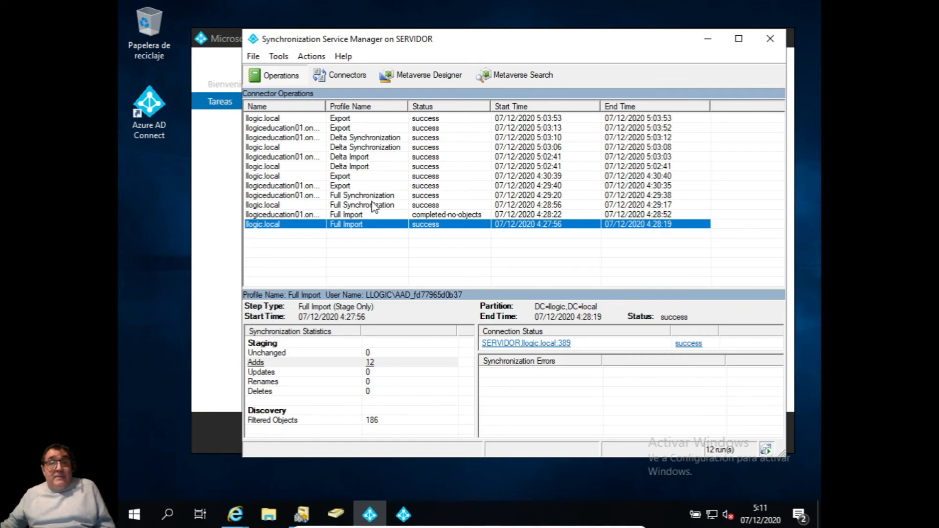
{"action": "right_click", "coordinate": [281, 187]}
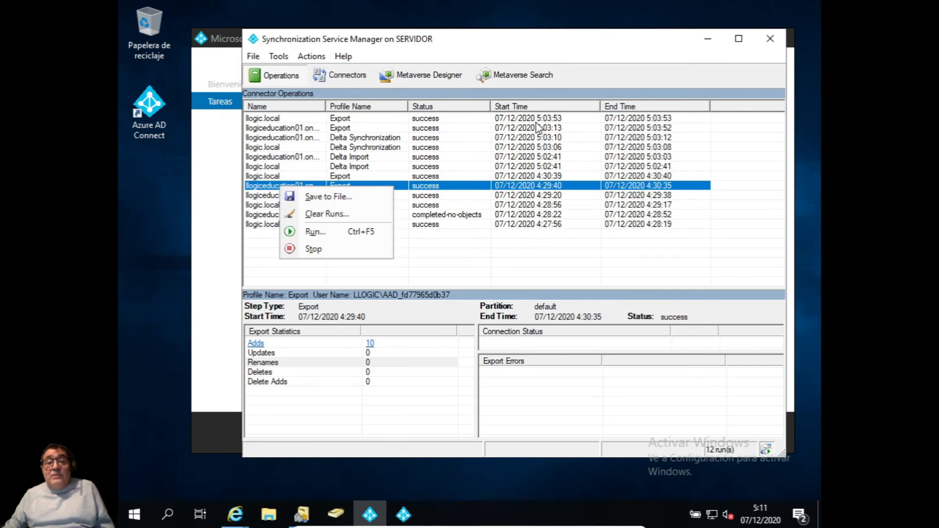
{"action": "left_click", "coordinate": [304, 232]}
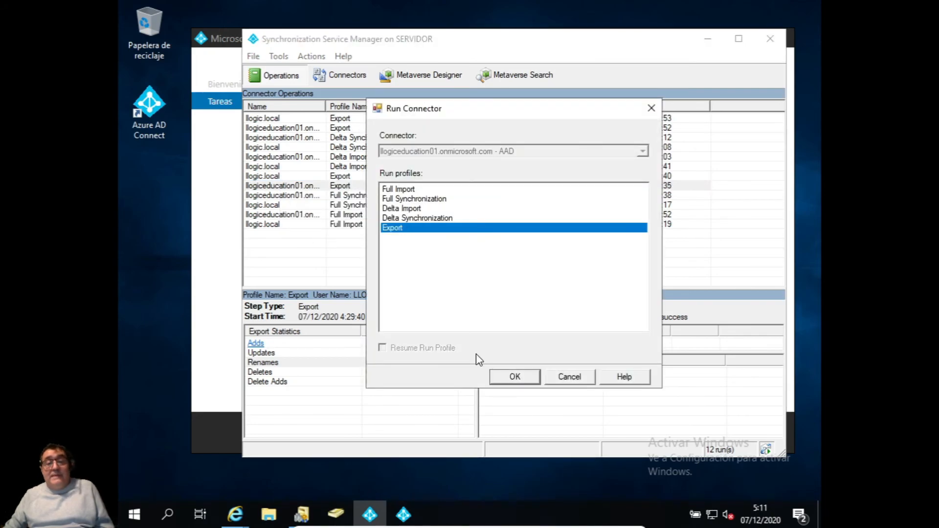
{"action": "left_click", "coordinate": [570, 377]}
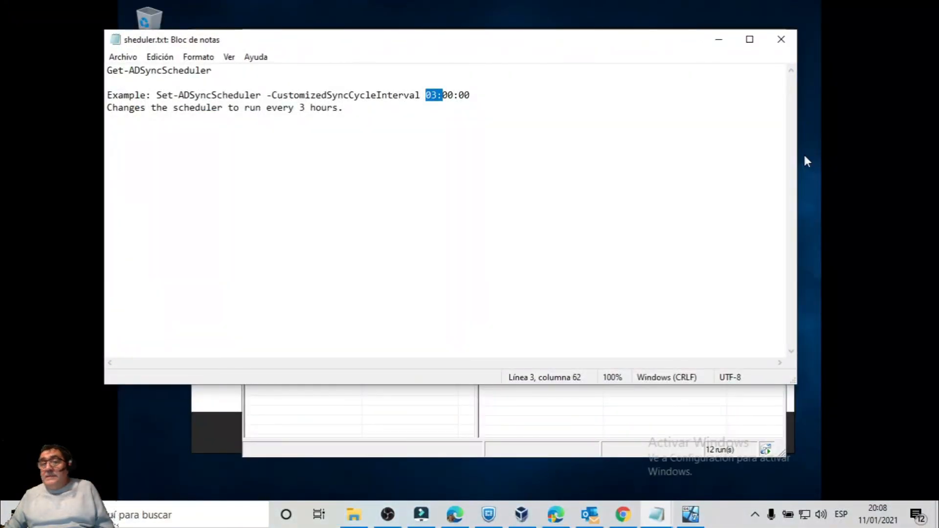
Step: Review the Get-ADSyncScheduler and Set-ADSyncScheduler commands in sheduler.txt, highlight the -CustomizedSyncCycleInterval 03:00:00 example, and close the file
{"action": "key", "text": "Home"}
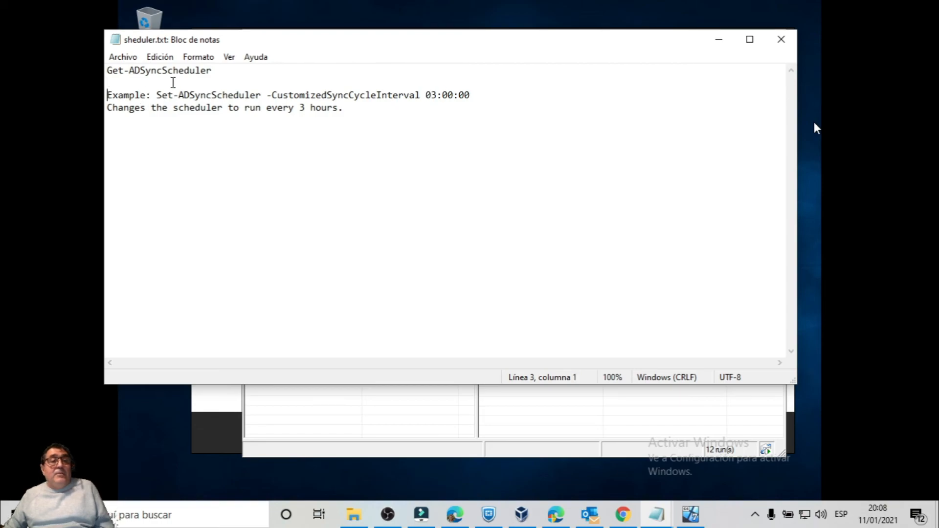
{"action": "left_click", "coordinate": [216, 73]}
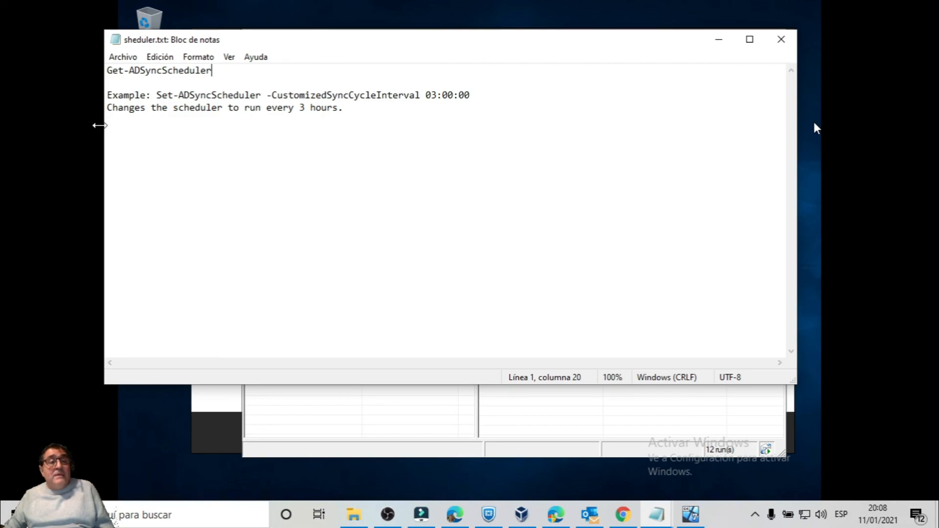
{"action": "left_click_drag", "start_coordinate": [157, 95], "coordinate": [473, 89]}
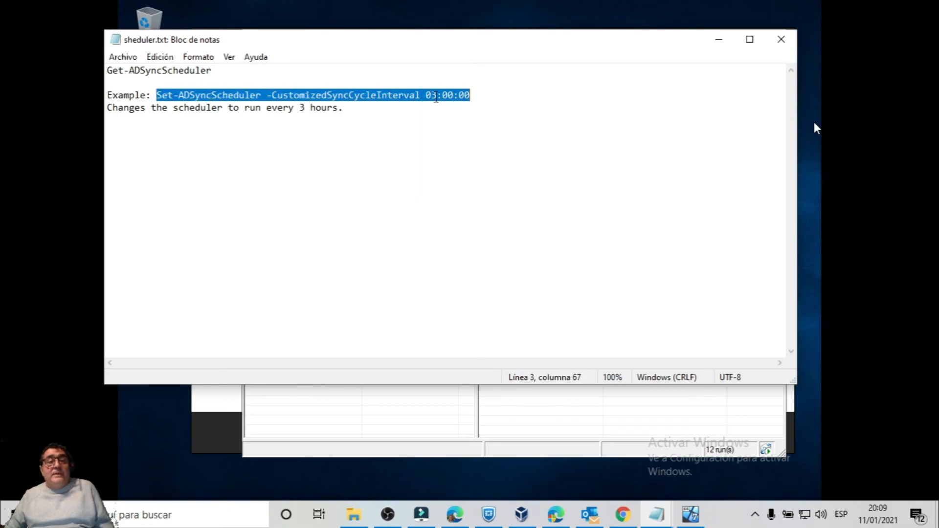
{"action": "left_click", "coordinate": [782, 40]}
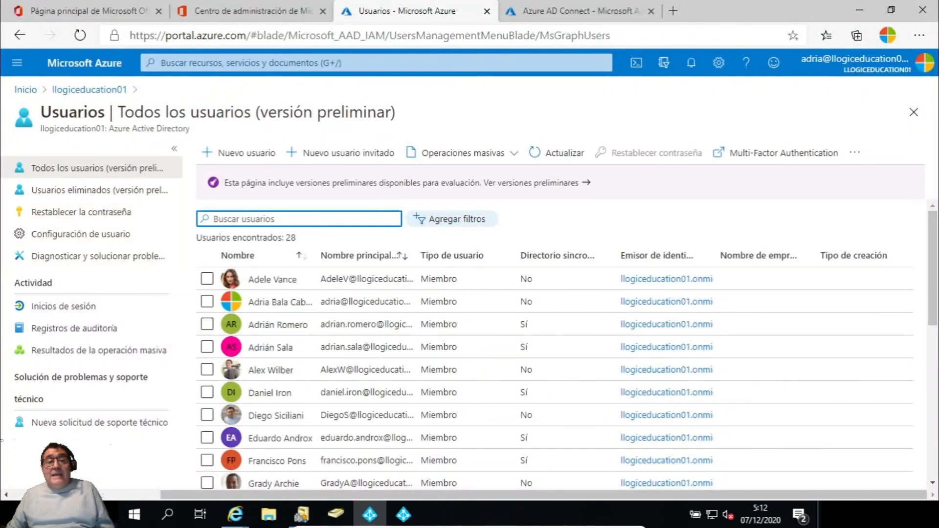
Step: Browse all users in the Azure portal, select a directory-synchronized user, and show the additional actions that include Eliminar usuario
{"action": "scroll", "coordinate": [346, 294], "scroll_direction": "down", "scroll_amount": 2}
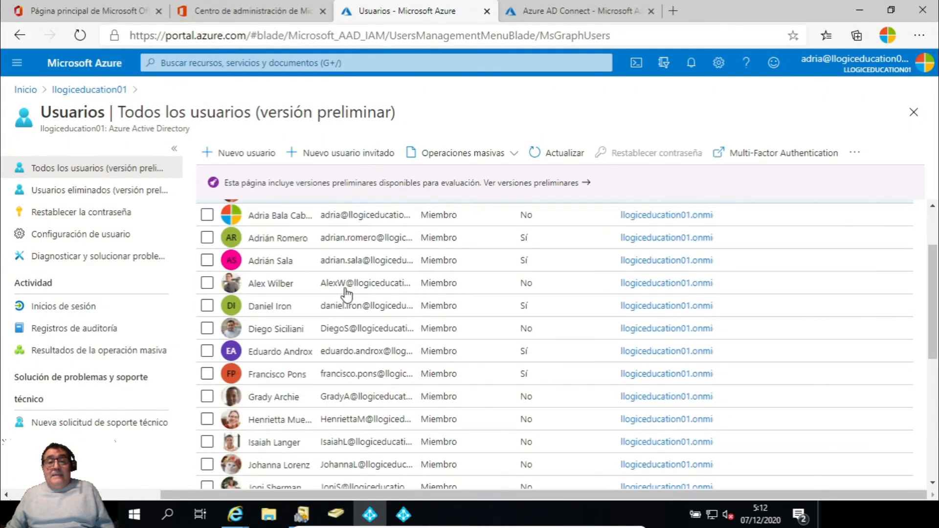
{"action": "scroll", "coordinate": [347, 295], "scroll_direction": "up", "scroll_amount": 2}
{"action": "scroll", "coordinate": [346, 294], "scroll_direction": "down", "scroll_amount": 3}
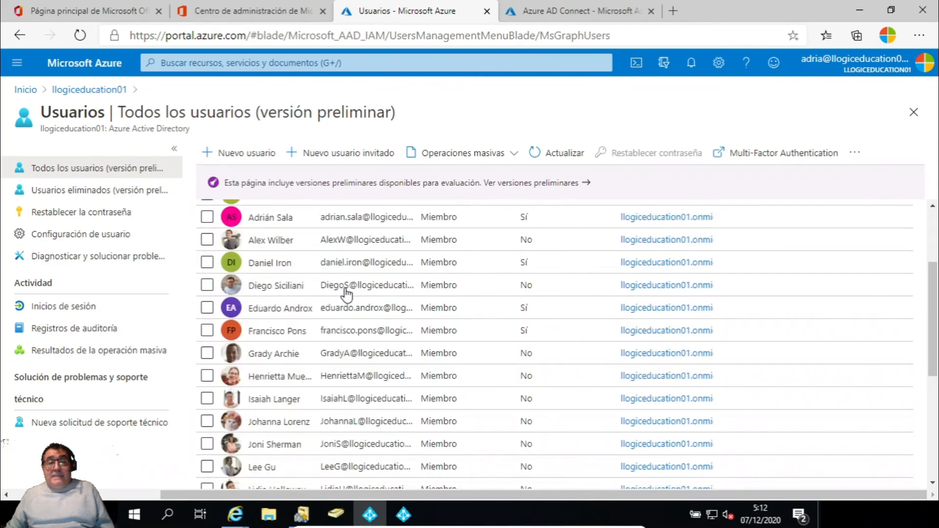
{"action": "scroll", "coordinate": [346, 294], "scroll_direction": "up", "scroll_amount": 3}
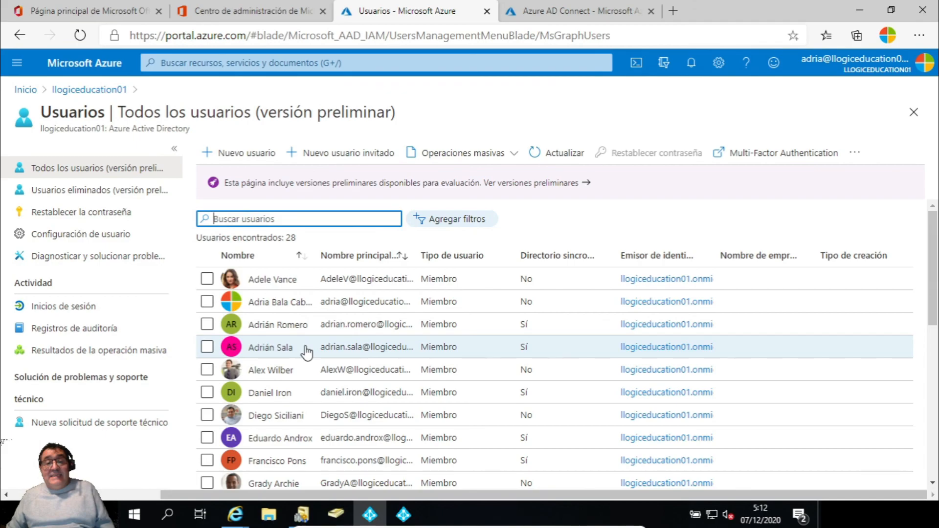
{"action": "left_click", "coordinate": [208, 347]}
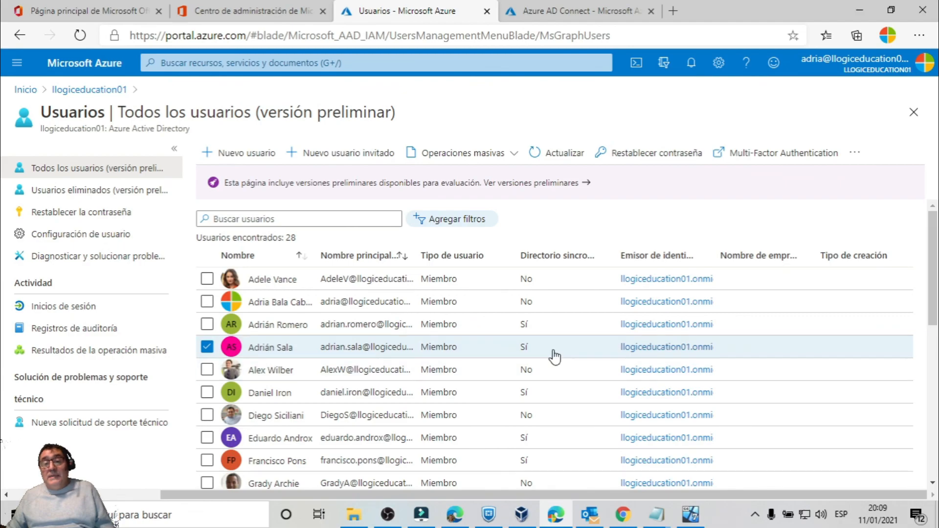
{"action": "left_click", "coordinate": [854, 153]}
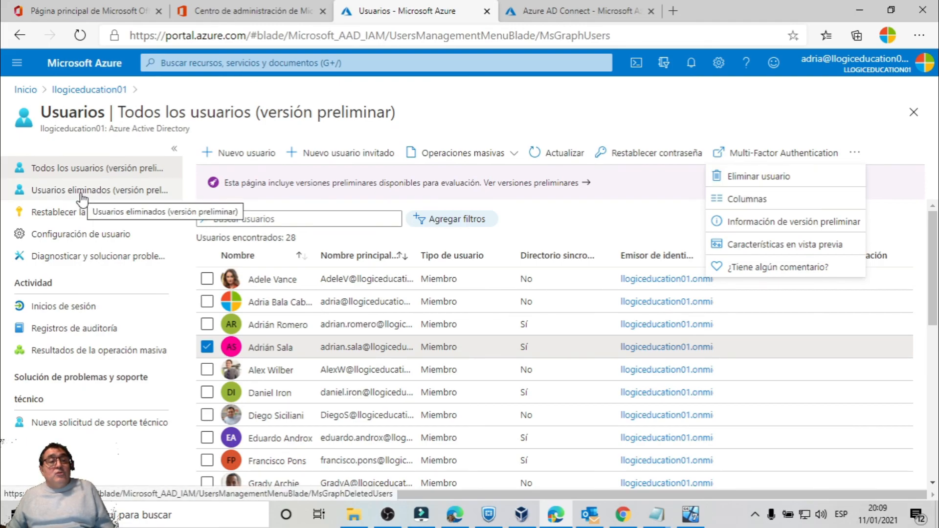
Step: View the deleted users in the Azure portal, and return to the list of all users
{"action": "left_click", "coordinate": [63, 194]}
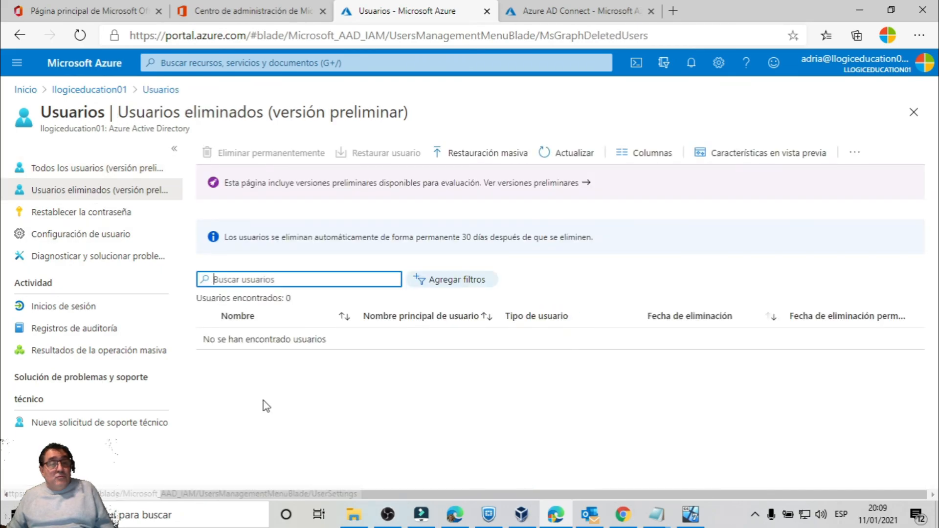
{"action": "left_click", "coordinate": [73, 171]}
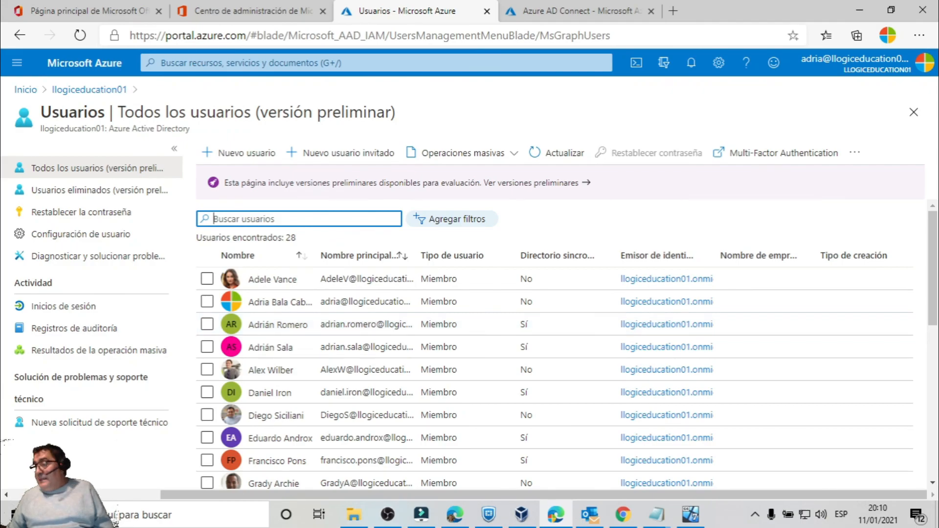
Step: Switch to delete user.txt in Notepad, and examine the Remove-MsolUser command by highlighting its name and clearing the selection
{"action": "key", "text": "alt+Tab"}
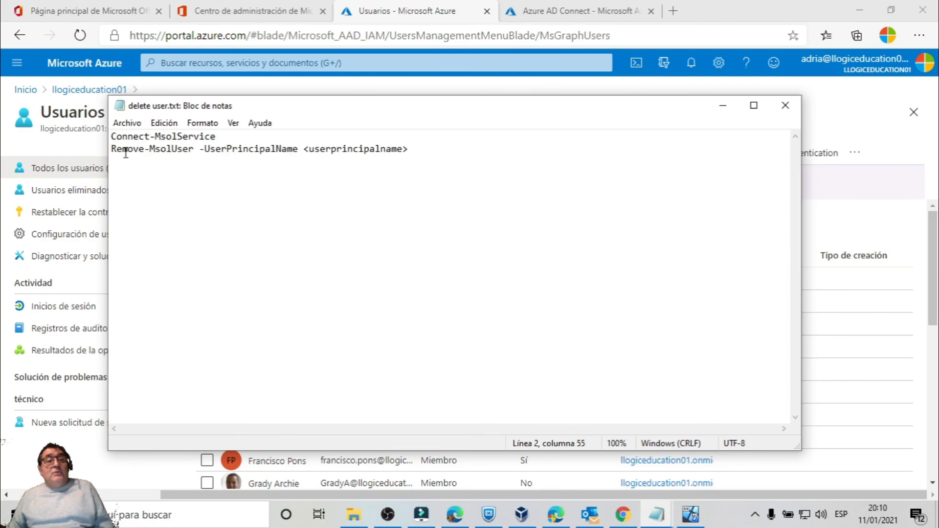
{"action": "left_click_drag", "start_coordinate": [114, 149], "coordinate": [195, 149]}
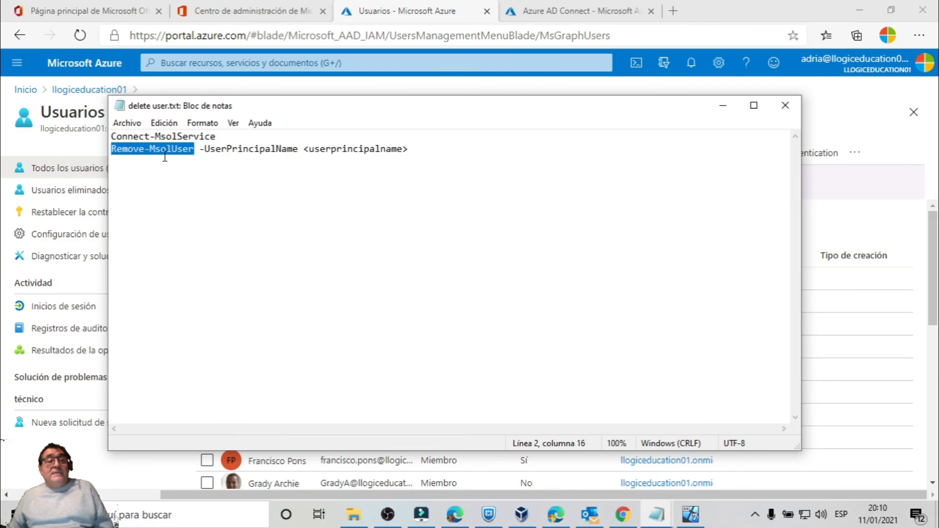
{"action": "left_click", "coordinate": [178, 149]}
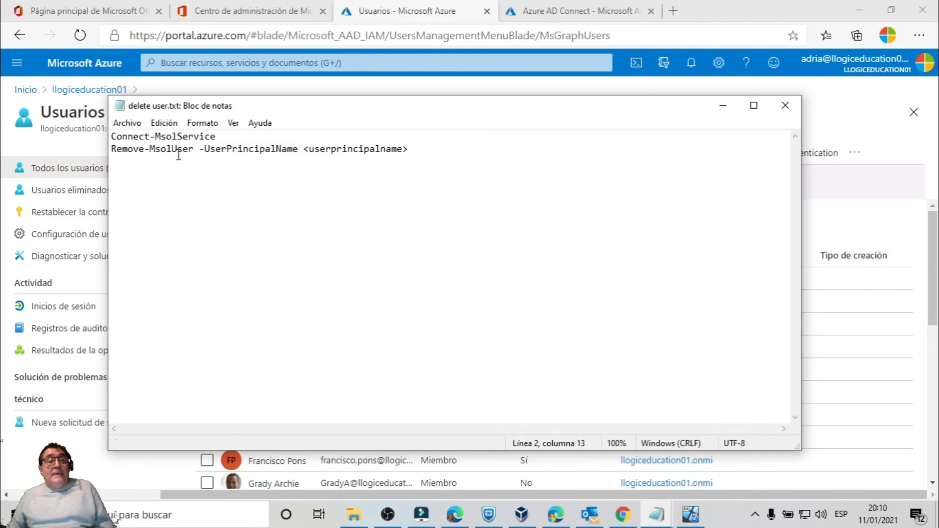